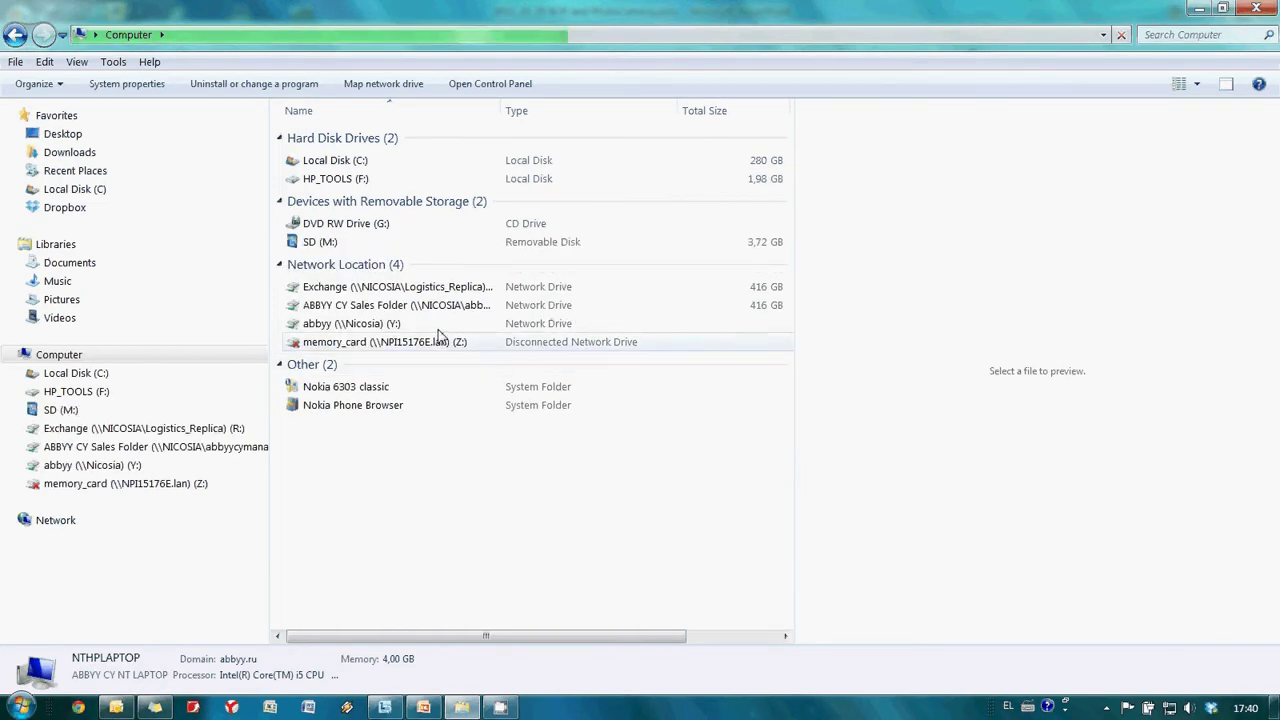
- Preview the photos IMG_0059.JPG and IMG_0063.JPG in the DCIM folder 131__10 on the SD card
double_click(356, 245)
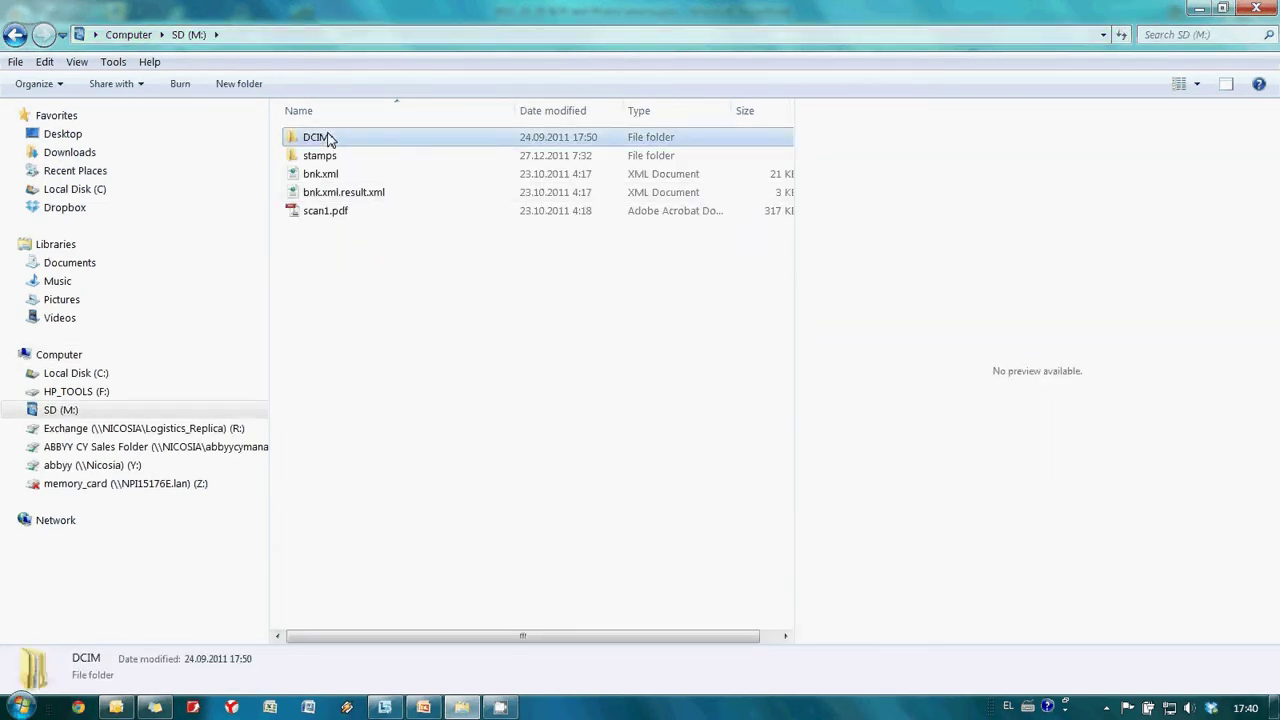
double_click(328, 140)
double_click(330, 138)
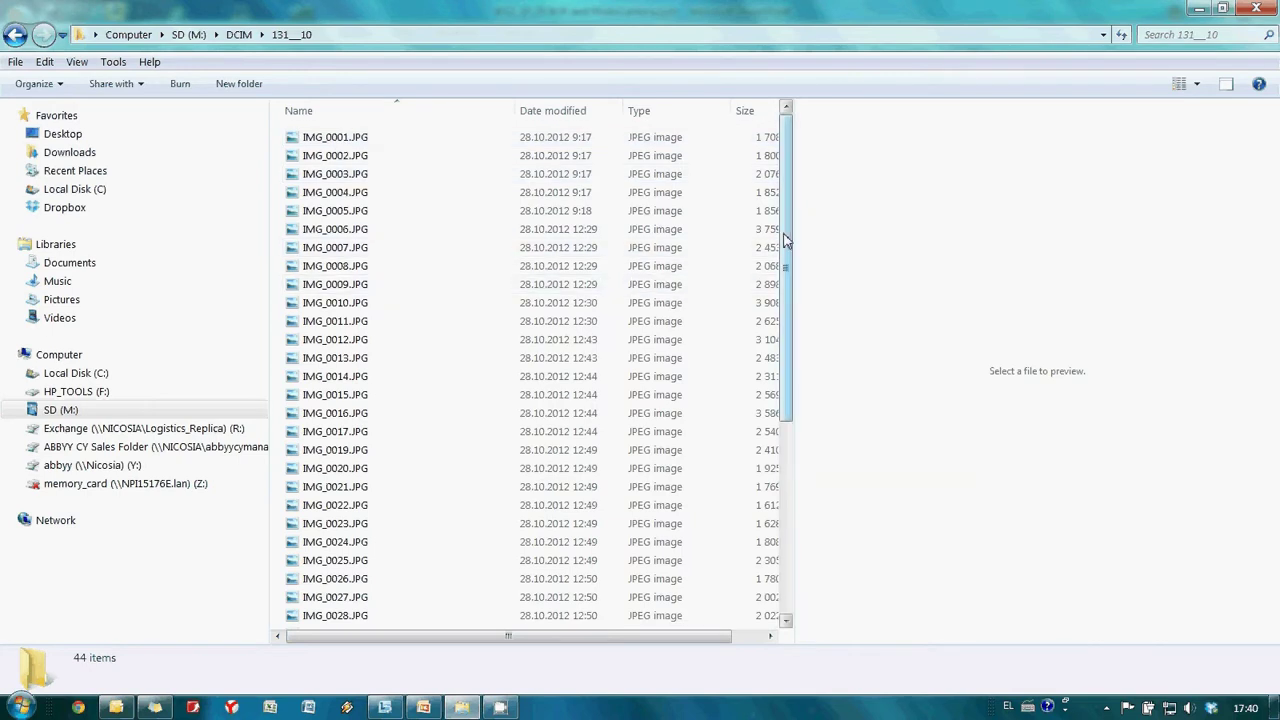
left_click_drag(785, 240, 785, 436)
left_click(403, 603)
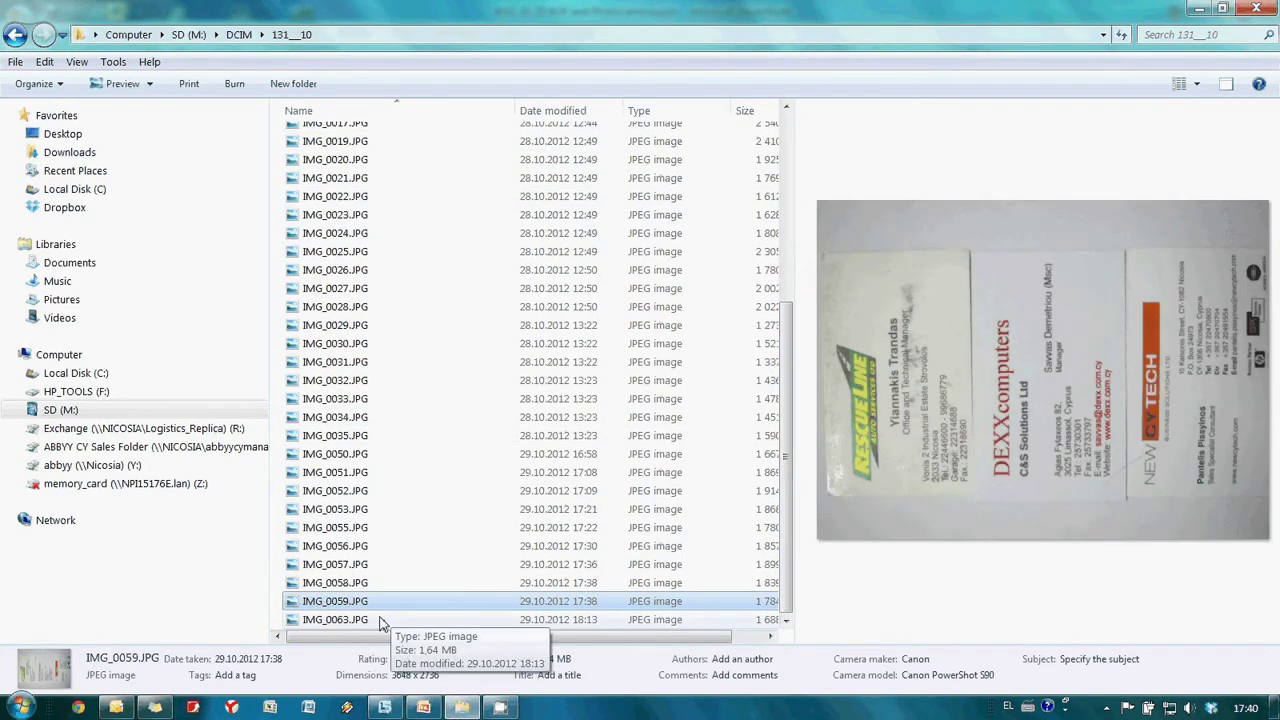
left_click(380, 620)
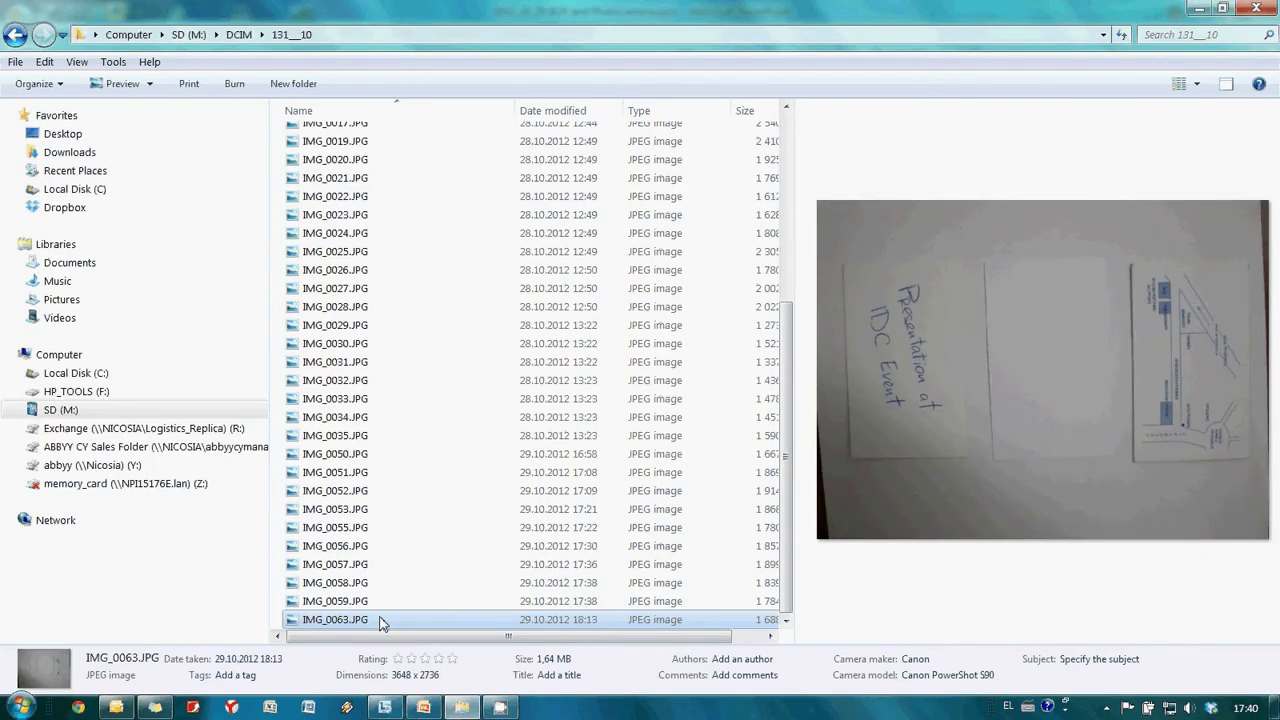
- Launch ABBYY Business Card Reader and open IMG_0059.JPG from the DCIM folder 131__10 on the SD card
left_click(20, 707)
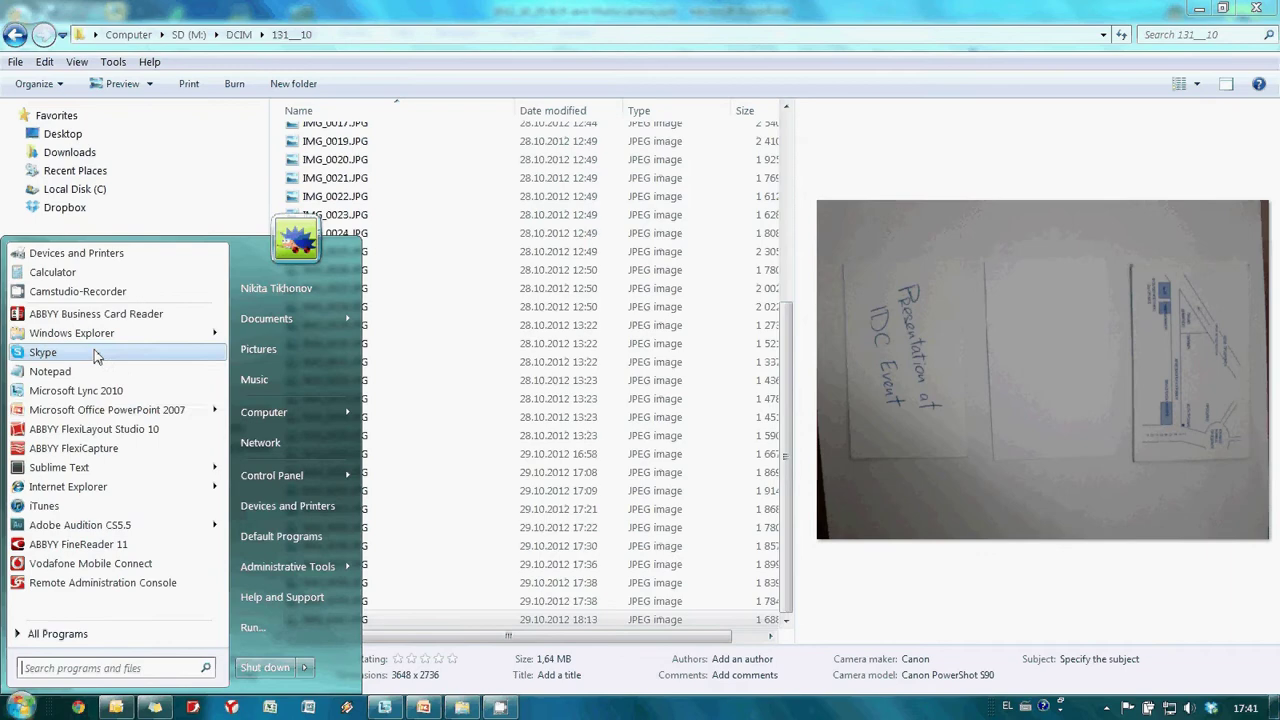
left_click(113, 315)
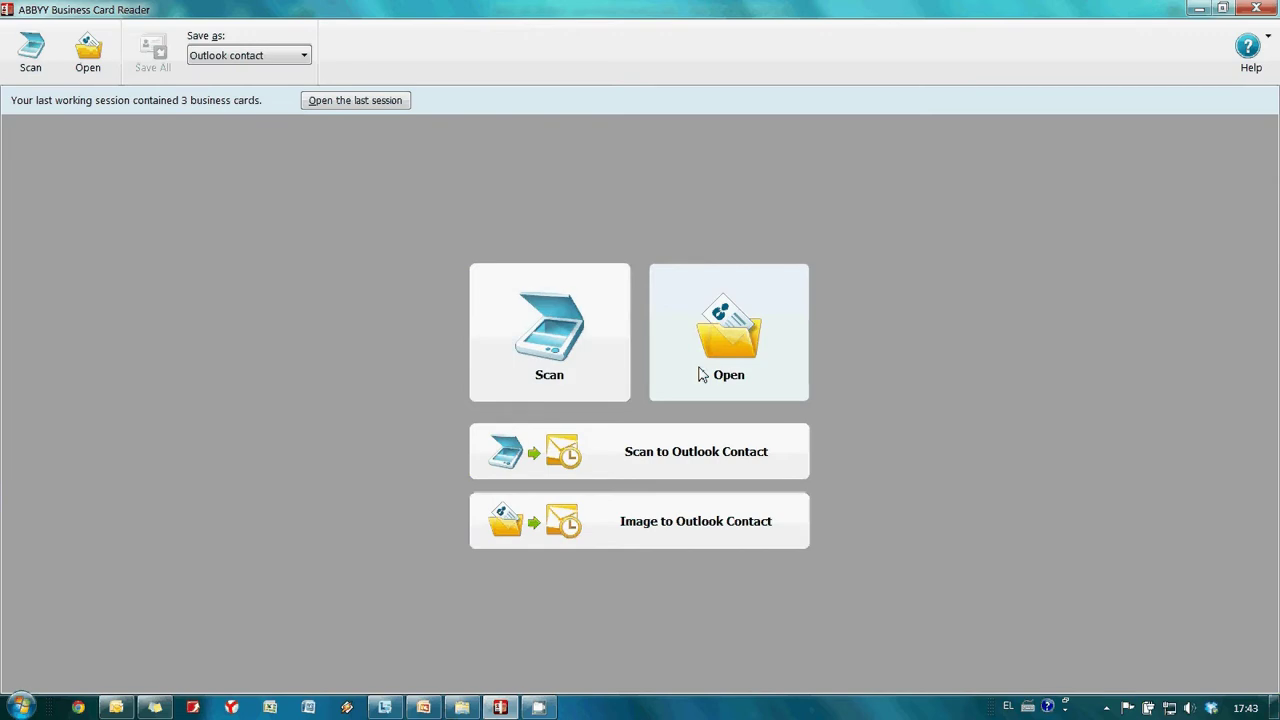
left_click(702, 375)
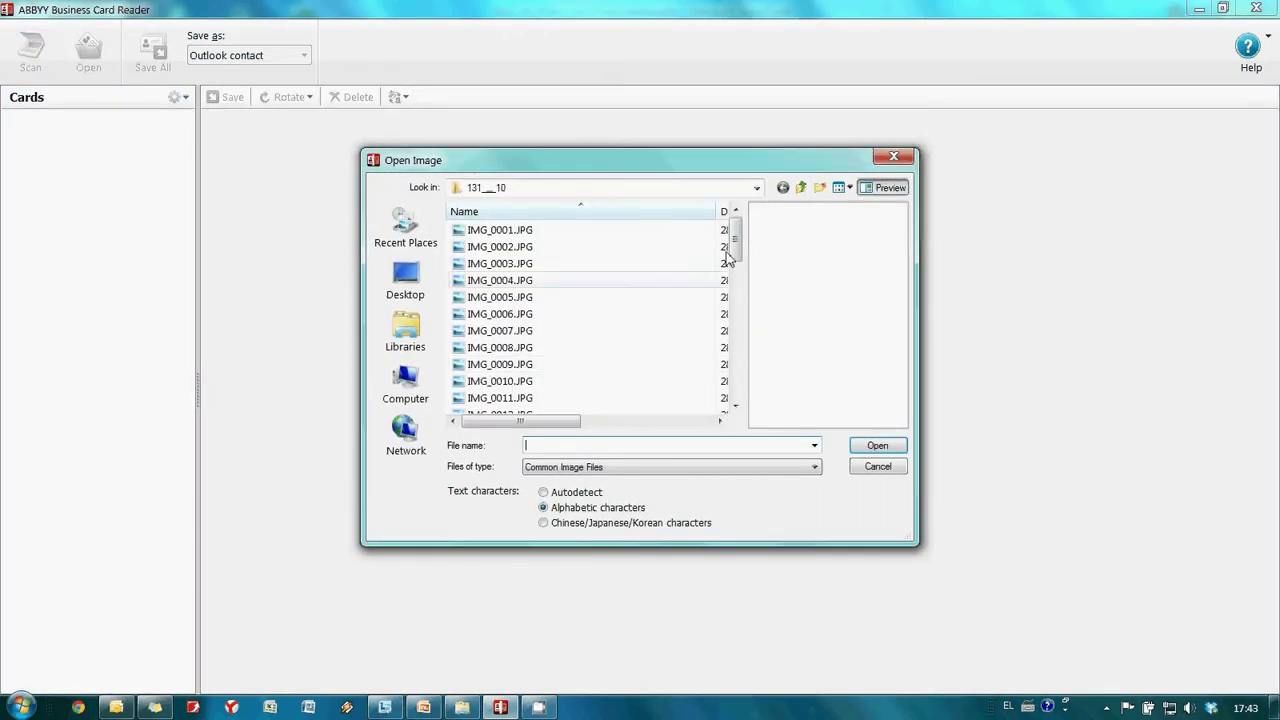
left_click(407, 385)
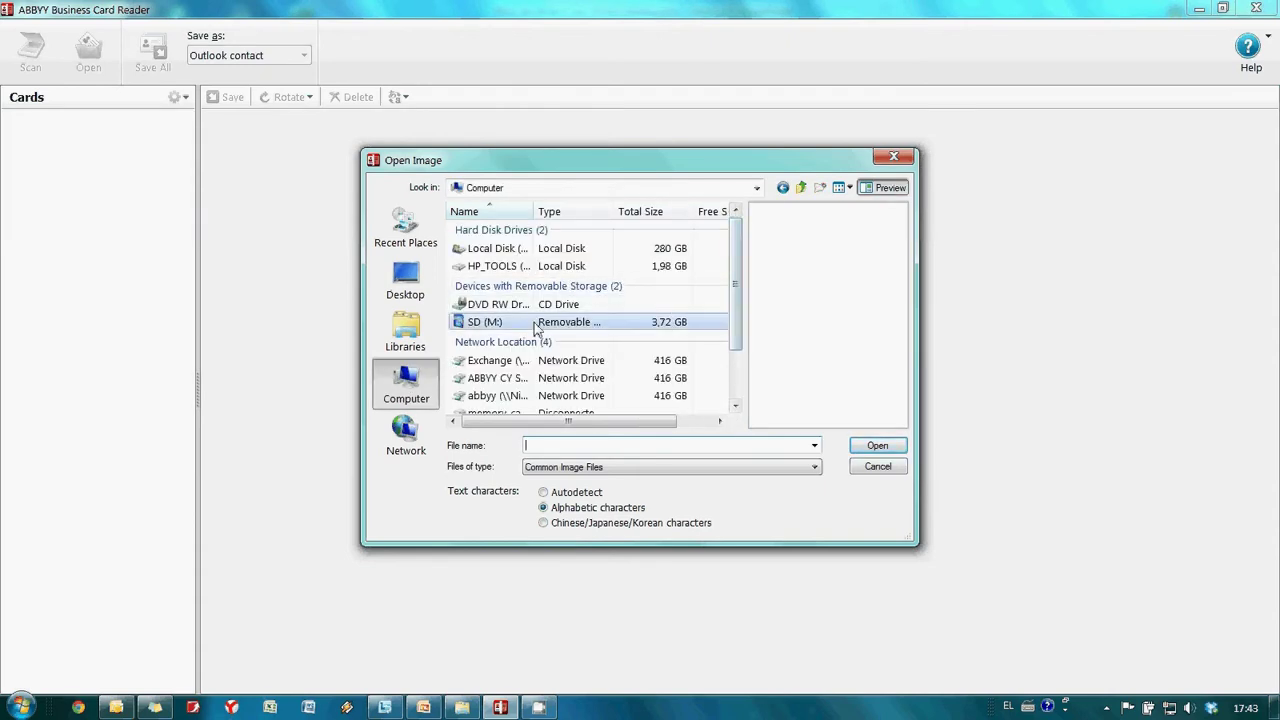
double_click(535, 322)
double_click(490, 230)
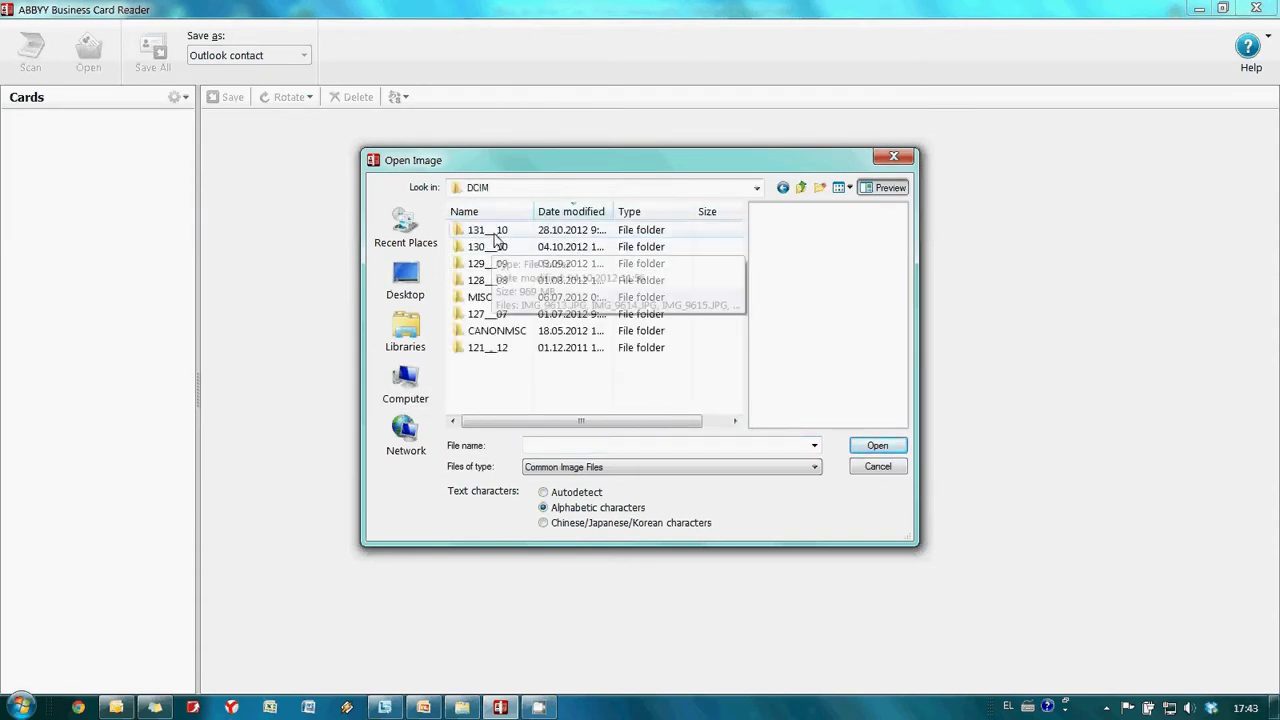
double_click(494, 232)
left_click_drag(735, 243, 736, 378)
left_click(545, 389)
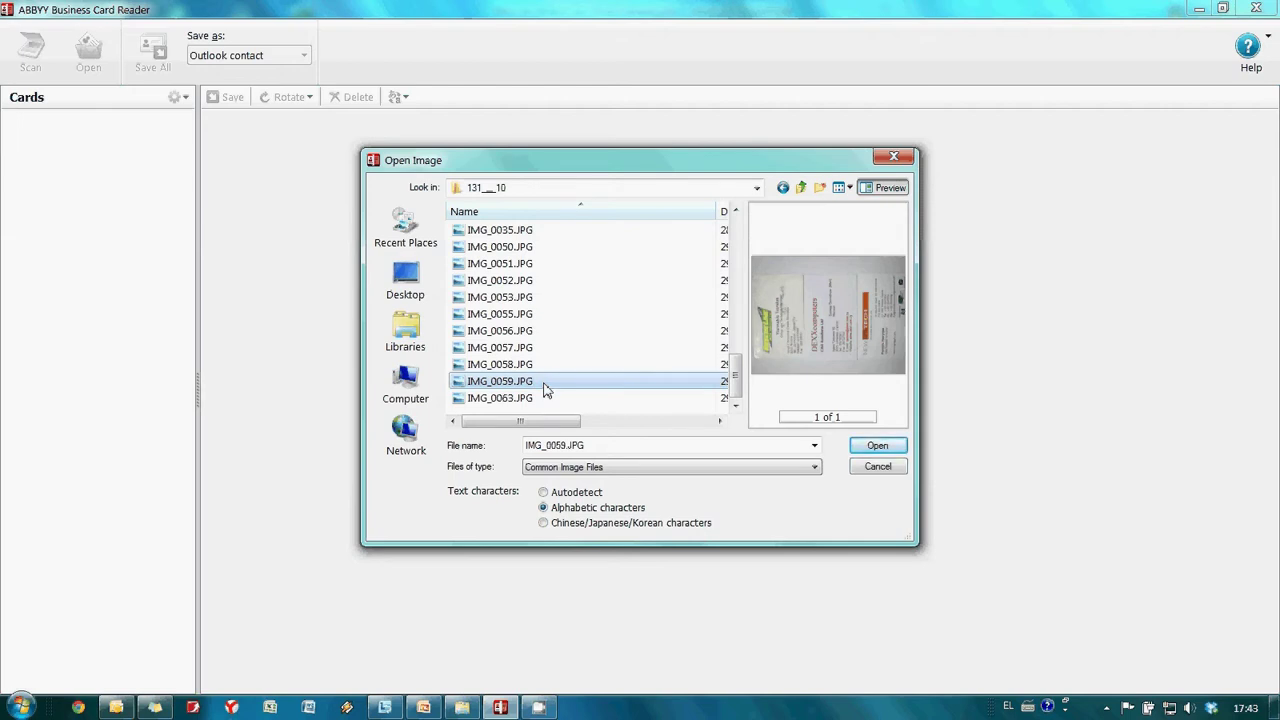
left_click(876, 447)
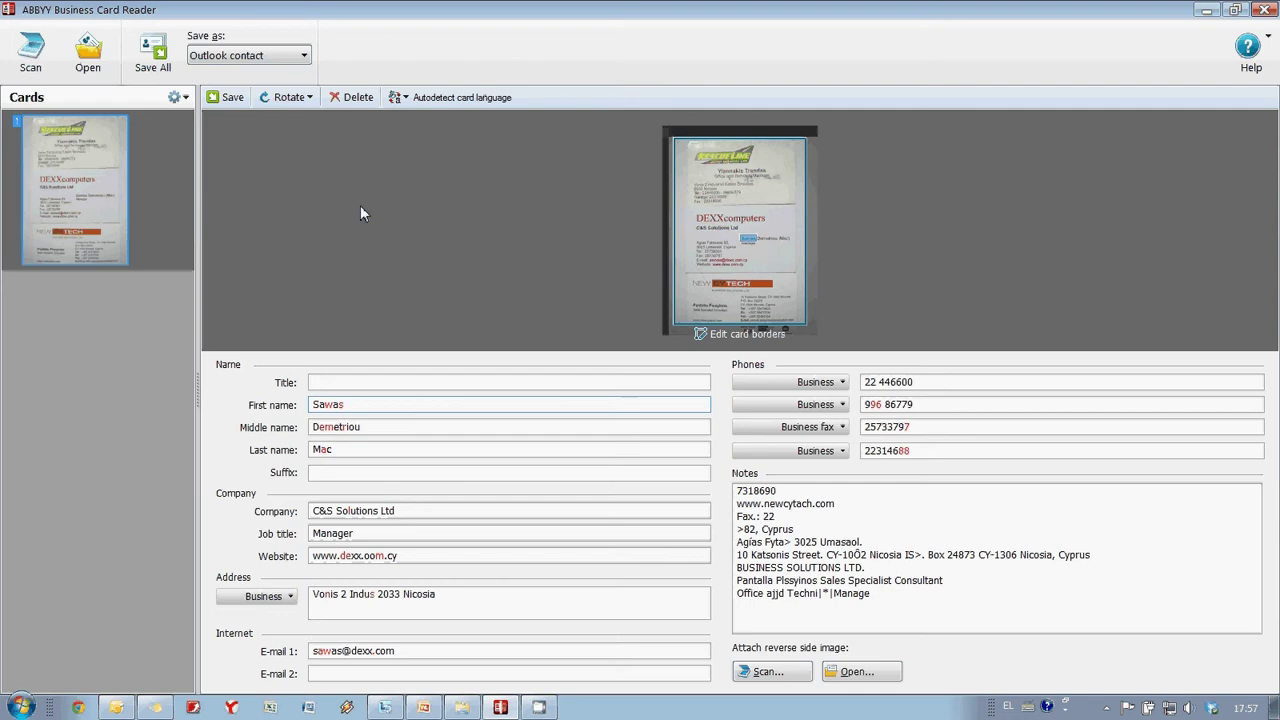
- Edit the card borders, shrinking the existing recognition frame so it fits only the Rescue Line card
left_click(370, 427)
left_click(731, 338)
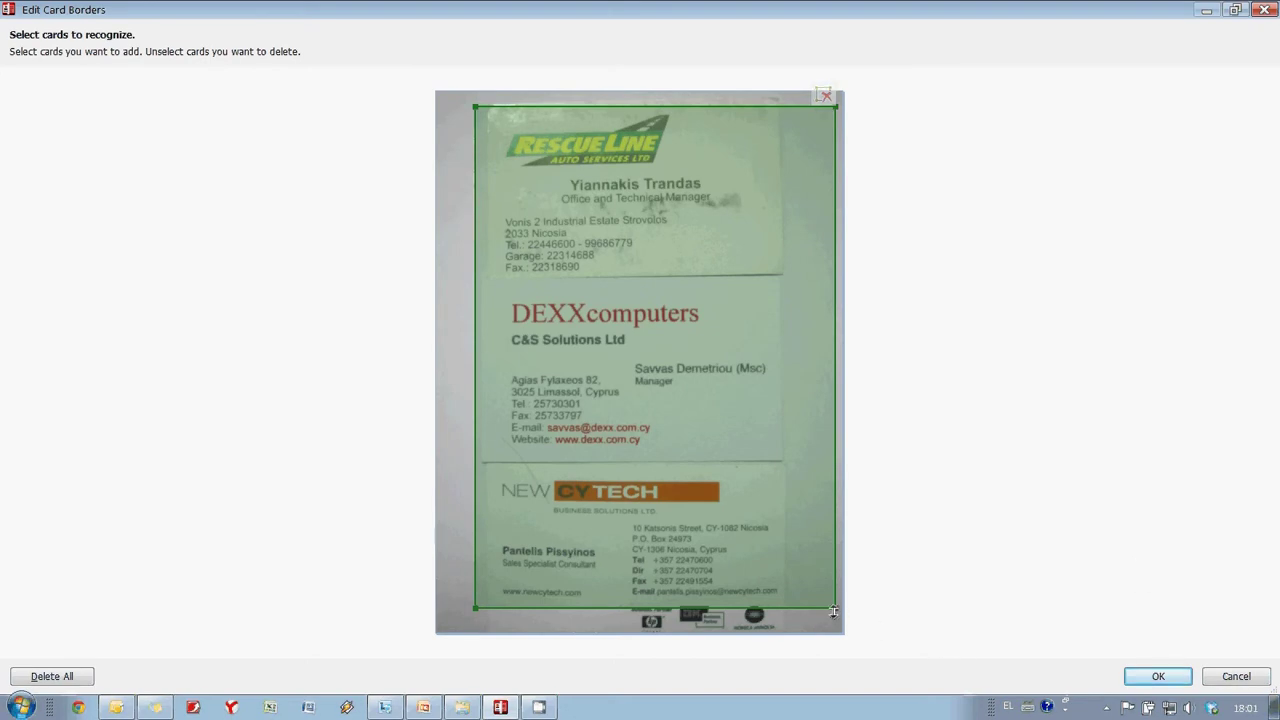
left_click(736, 293)
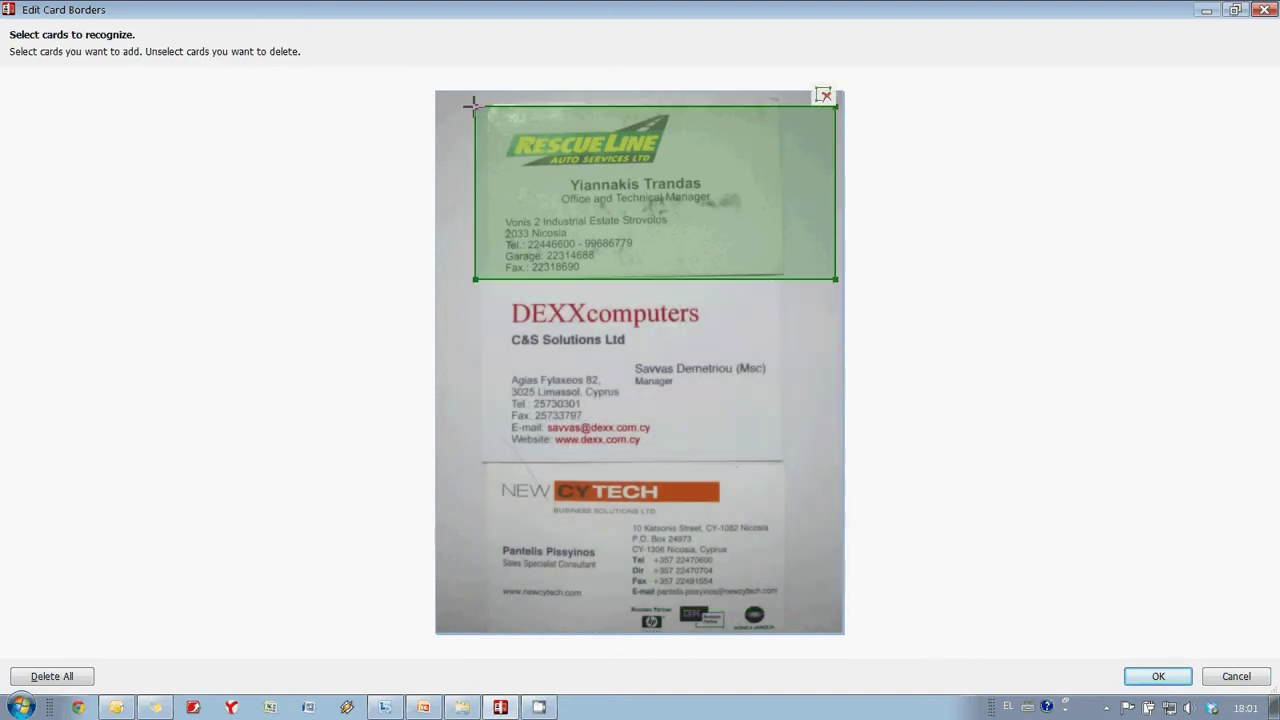
left_click_drag(475, 106, 490, 106)
left_click_drag(841, 123, 776, 124)
- Draw separate recognition frames around the DEXXcomputers and New Cytech cards and apply the card borders
left_click_drag(486, 295, 780, 461)
left_click_drag(488, 470, 786, 634)
left_click(1157, 677)
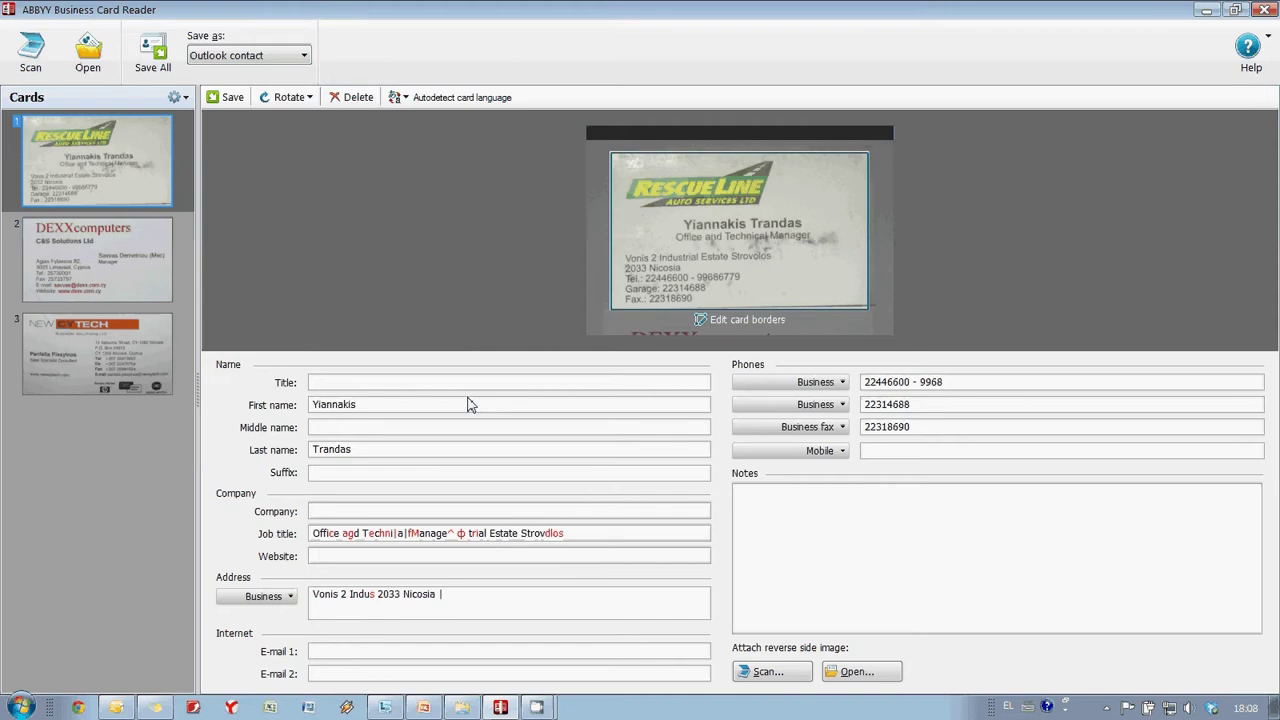
- In the Rescue Line card's job title, repair the garbled middle and remove the stray address text so it ends with Manager
left_click(465, 533)
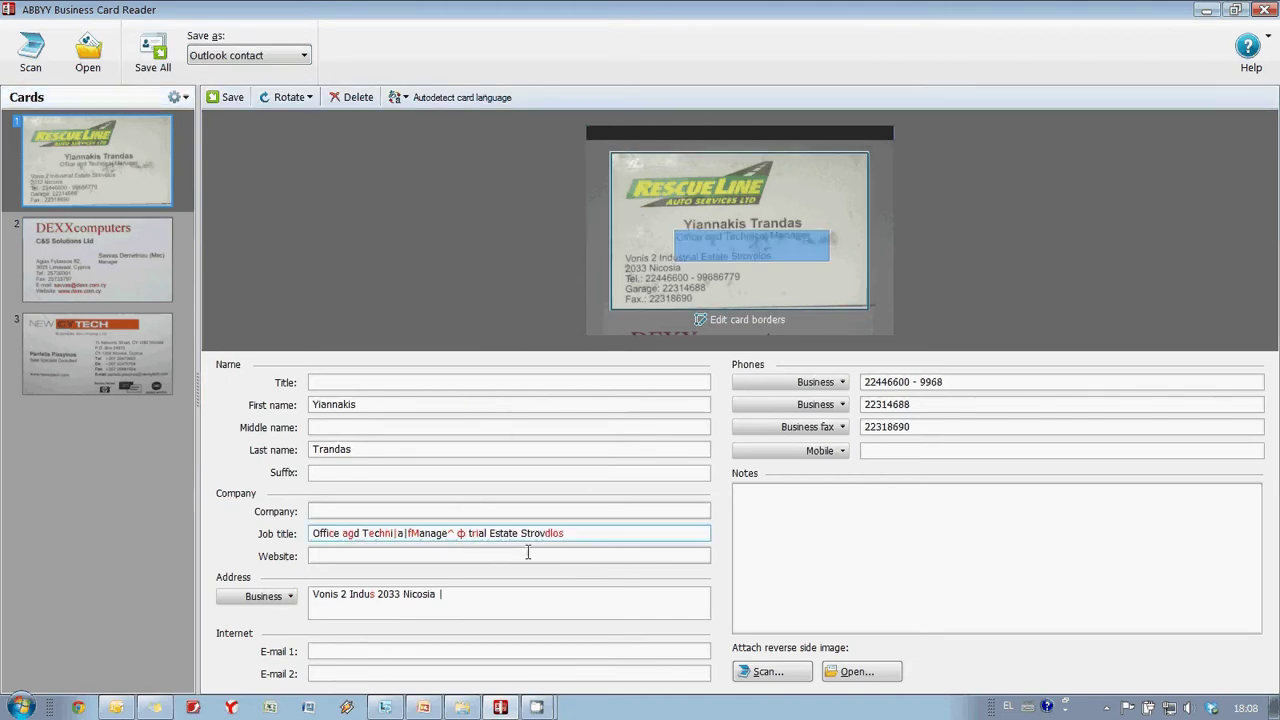
key("BackSpace")
key("BackSpace")
key("BackSpace")
key("BackSpace")
key("shift+Left")
key("shift+Left")
type("ca")
key("shift+End")
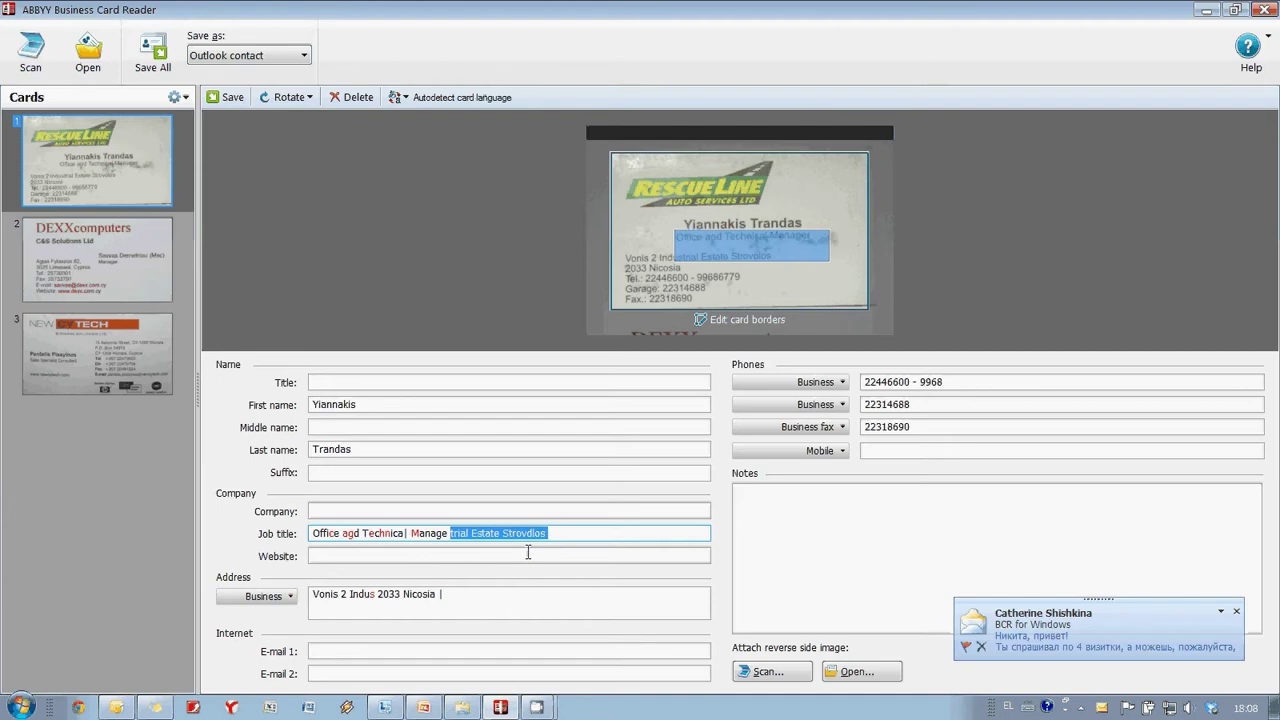
key("BackSpace")
type("r")
- Correct the remaining misread letters so the job title reads "Office and Technical Manager"
left_click(355, 533)
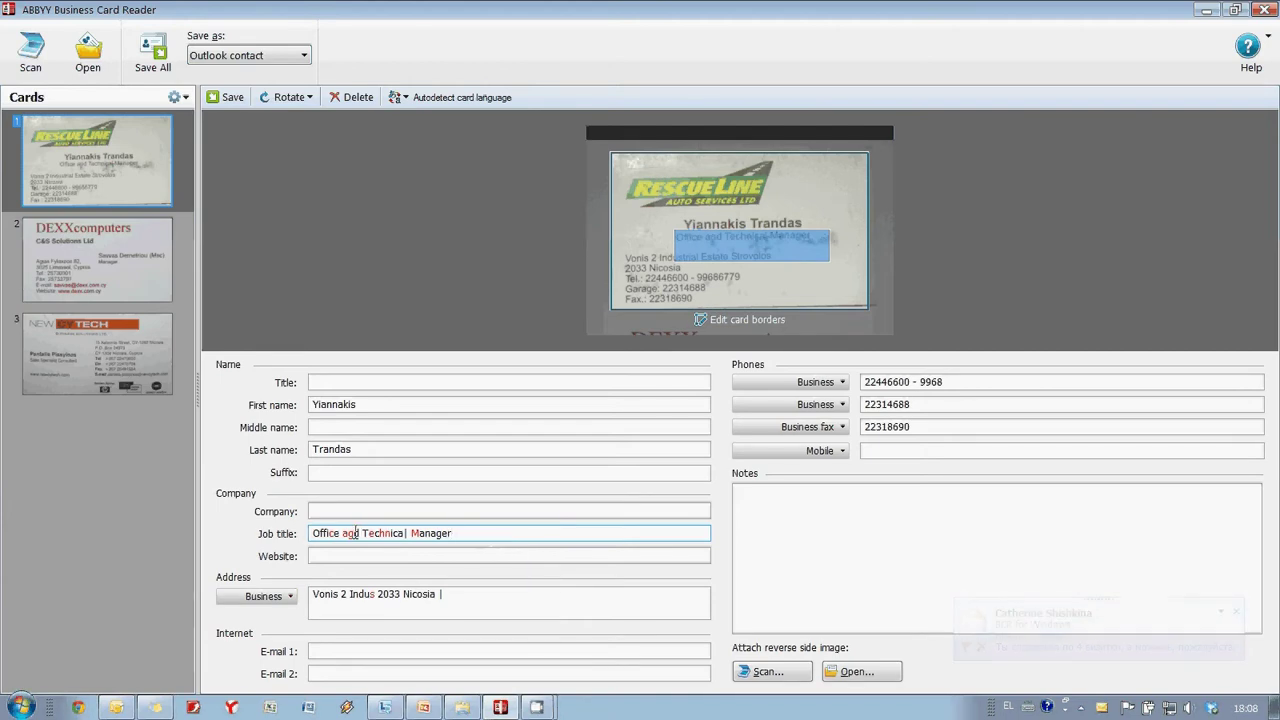
key("BackSpace")
type("n")
left_click(410, 533)
key("BackSpace")
type("l")
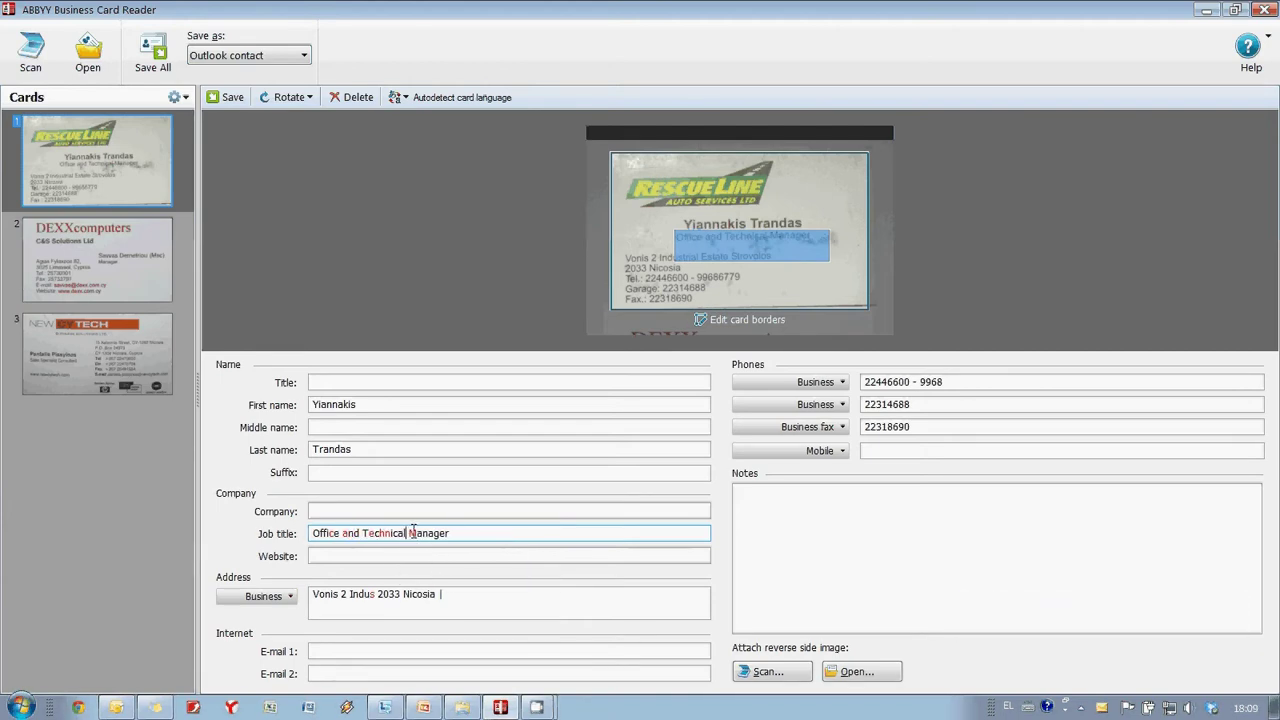
- Complete the Rescue Line card's business address from the card image, adding the missing street words and separating commas
left_click(430, 597)
left_click(376, 594)
type("trial")
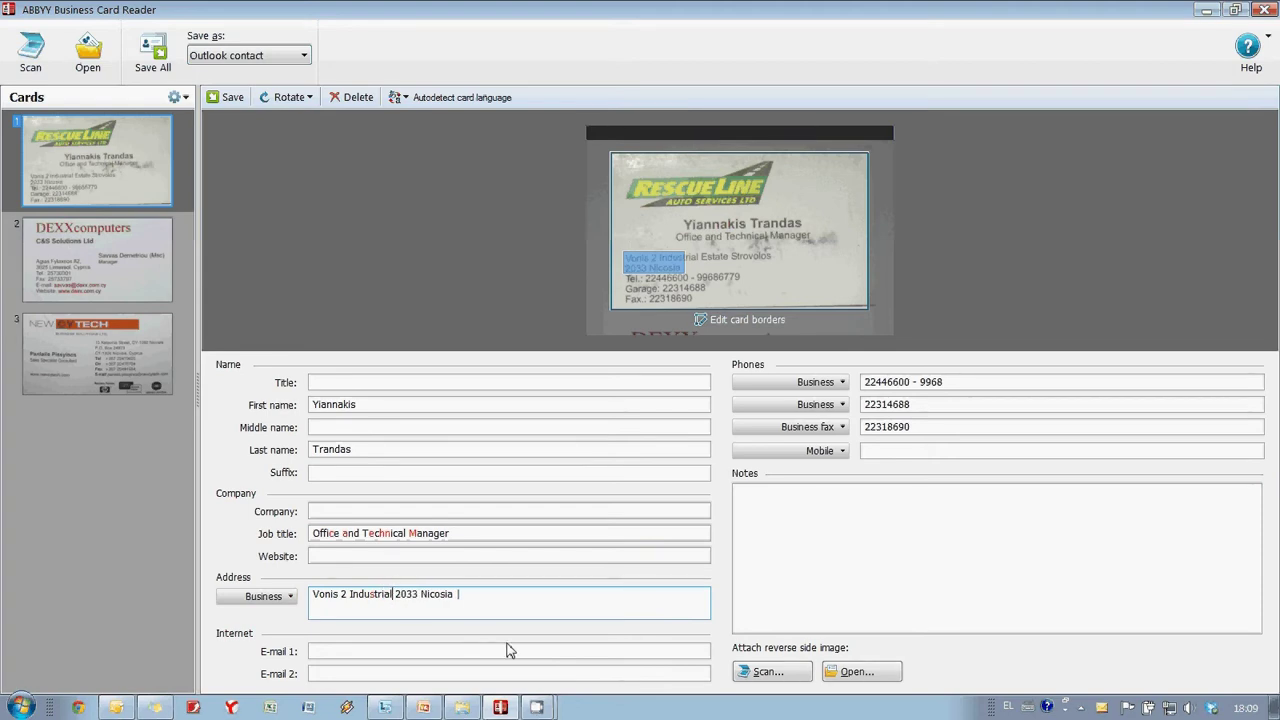
type("Estate")
type(", ")
type("Strovolos,")
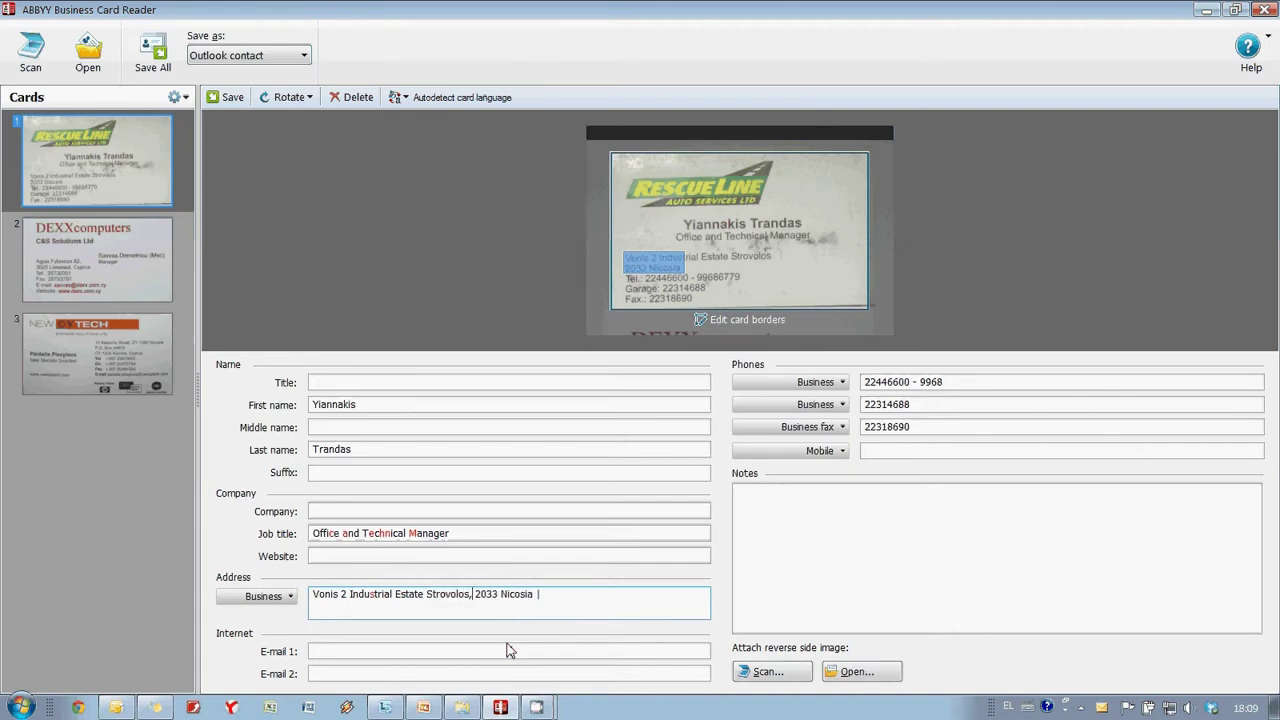
key("BackSpace")
left_click(348, 594)
type(",")
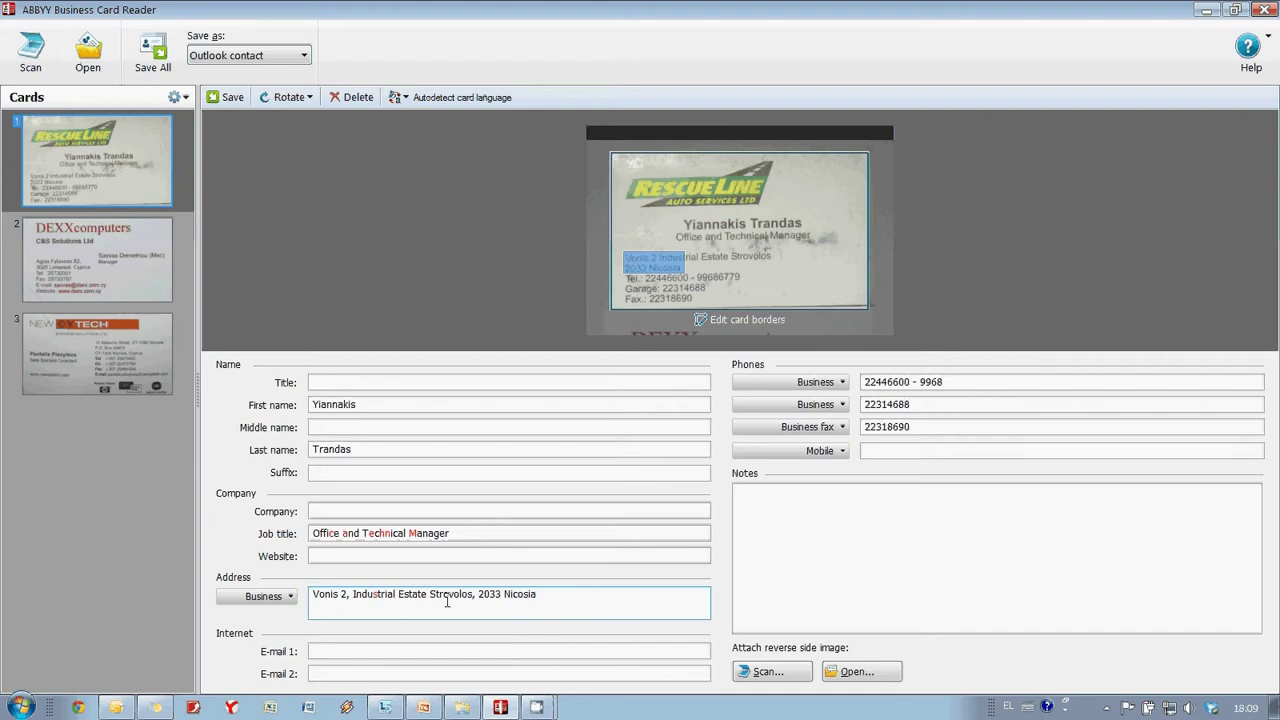
- Enter "Rescue Line" as the company and complete the first business phone entry from the card image
left_click(362, 510)
type("Re")
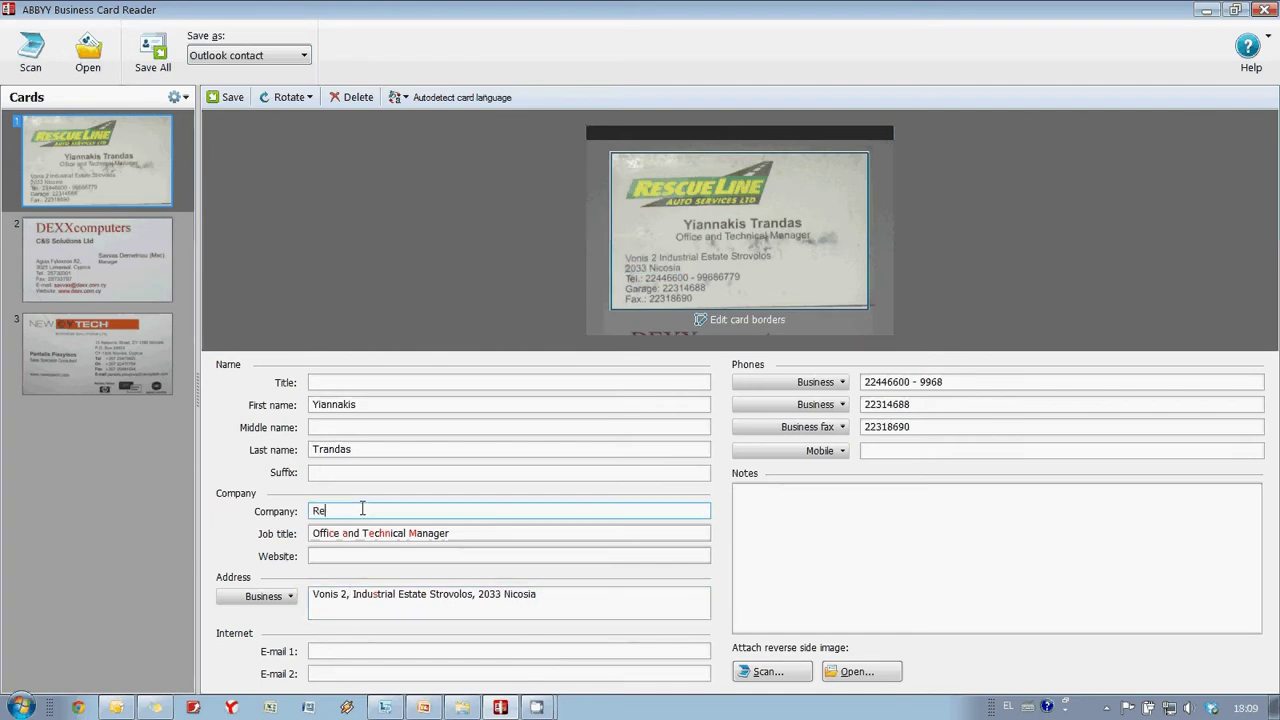
type("scue Line")
left_click(977, 381)
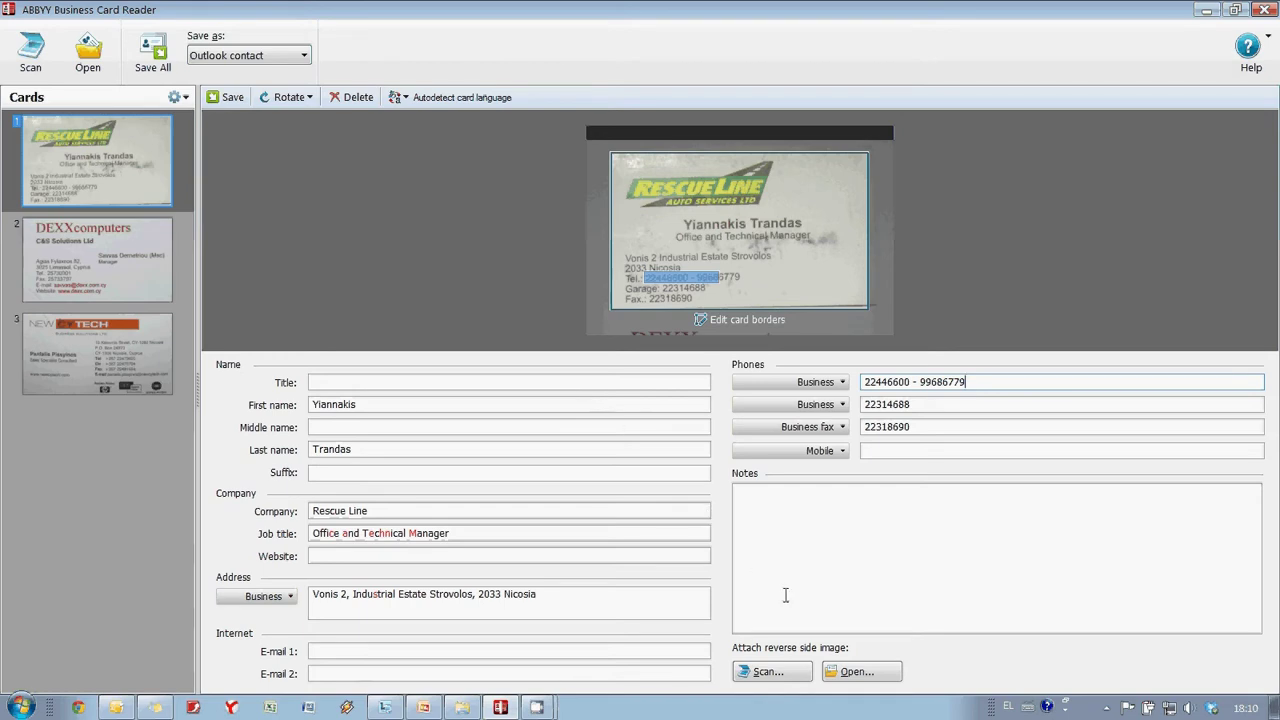
- Attach IMG_0063.JPG as the reverse side image of the Rescue Line card
left_click(877, 671)
scroll(591, 470, "down", 10)
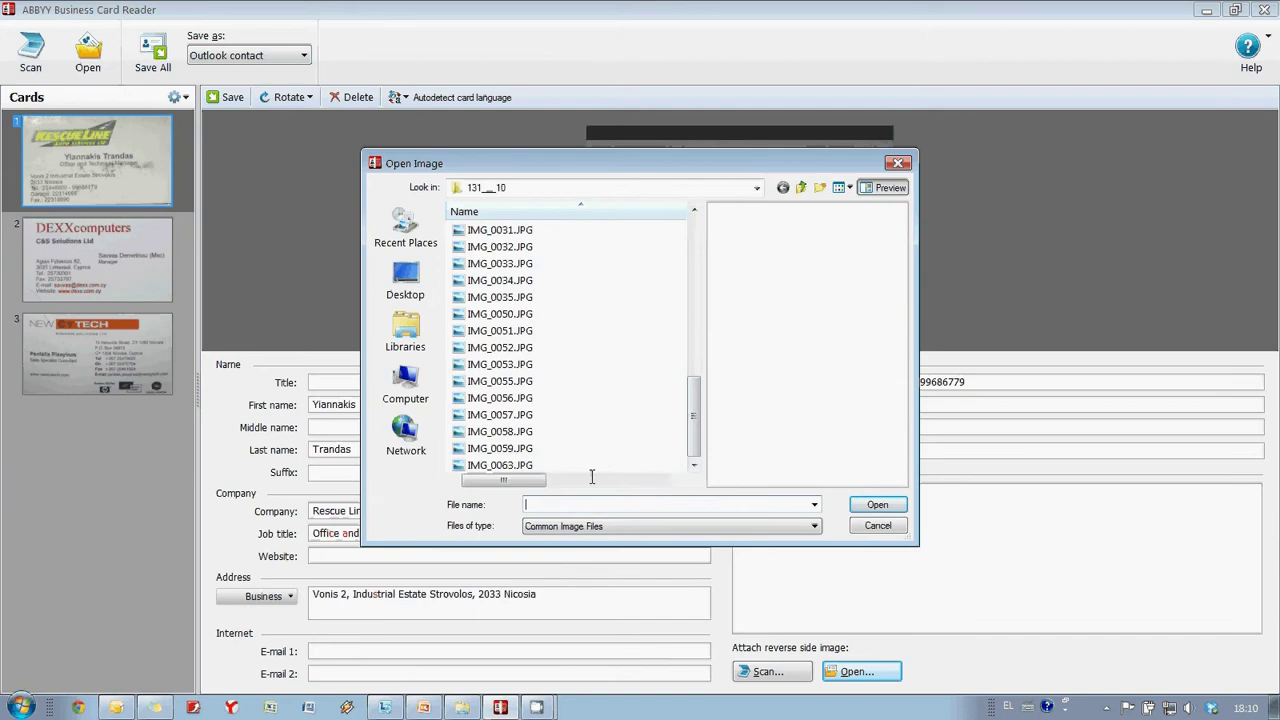
left_click(580, 465)
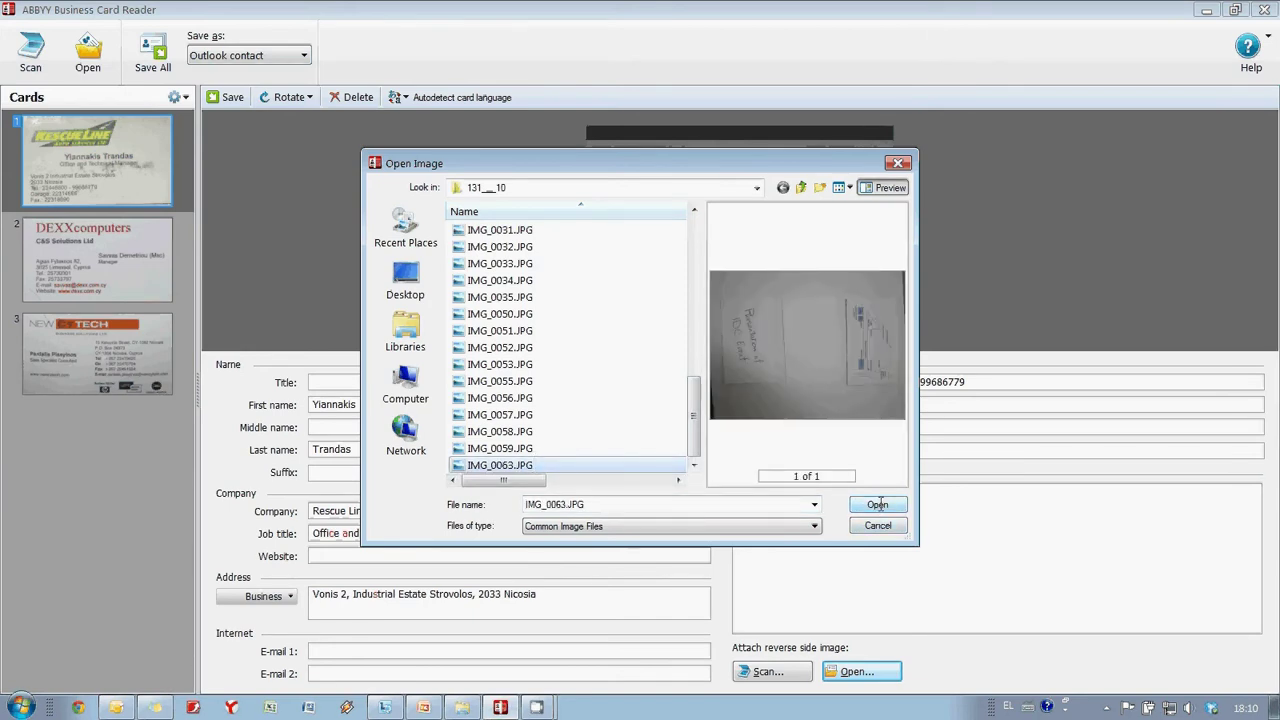
left_click(877, 504)
- Rotate the reverse side image three quarter turns until upright and crop it to the card with the map
left_click(1222, 557)
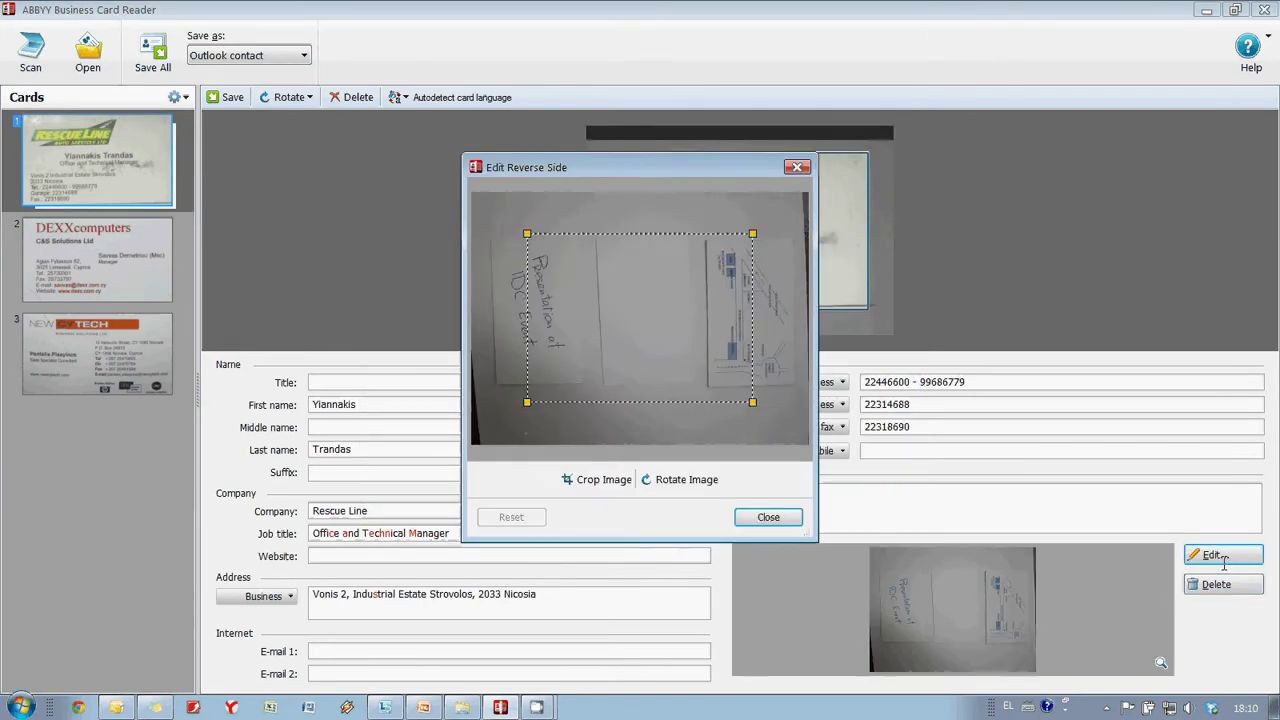
left_click(687, 479)
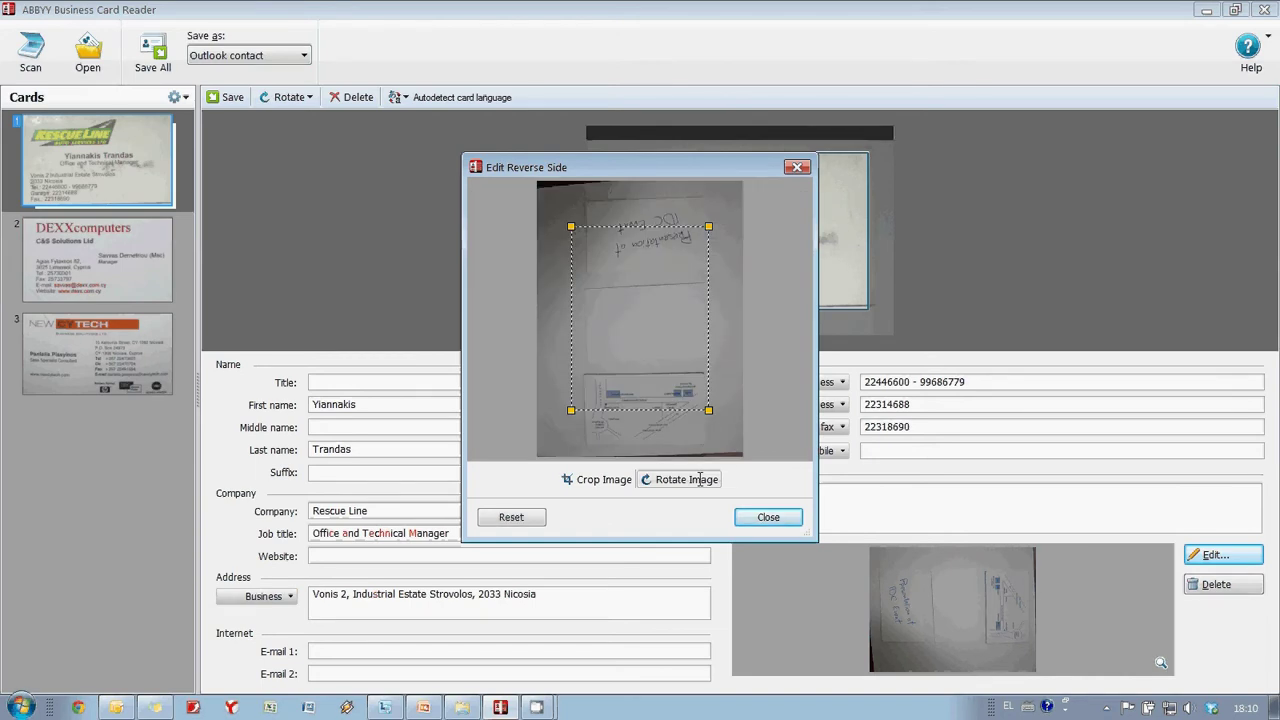
left_click(700, 479)
left_click(700, 479)
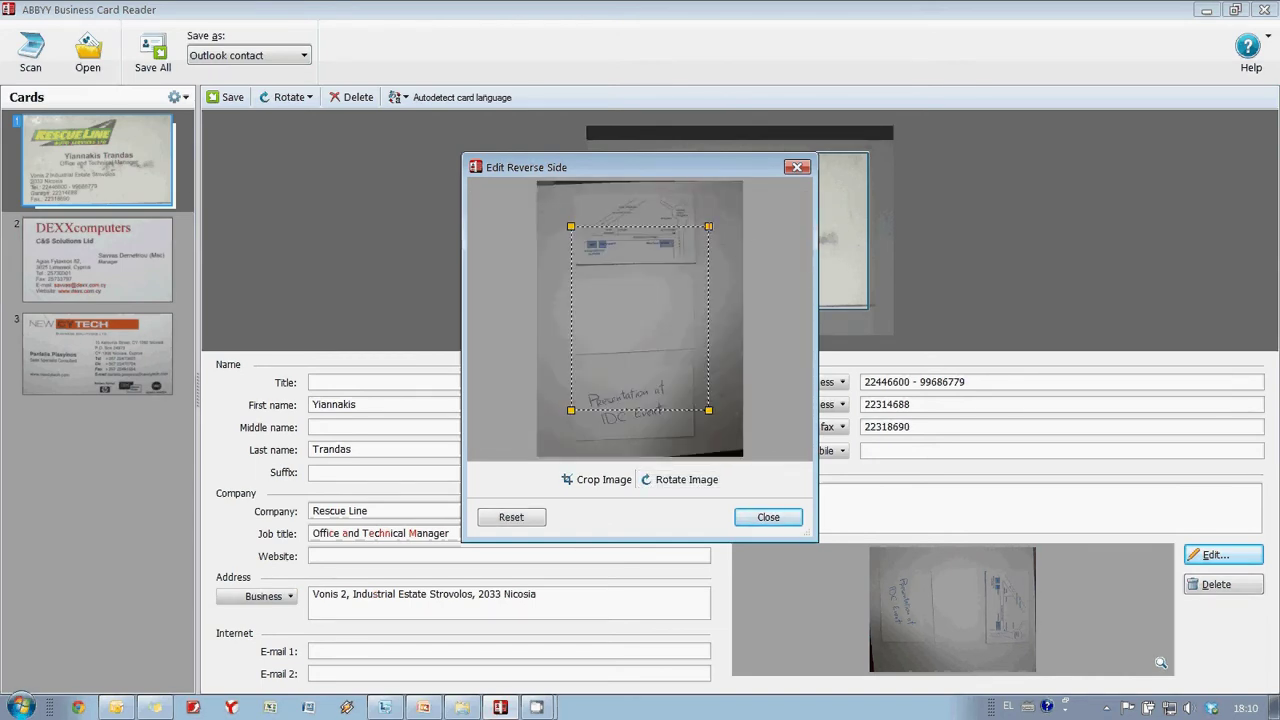
left_click_drag(708, 226, 697, 188)
left_click_drag(697, 410, 694, 266)
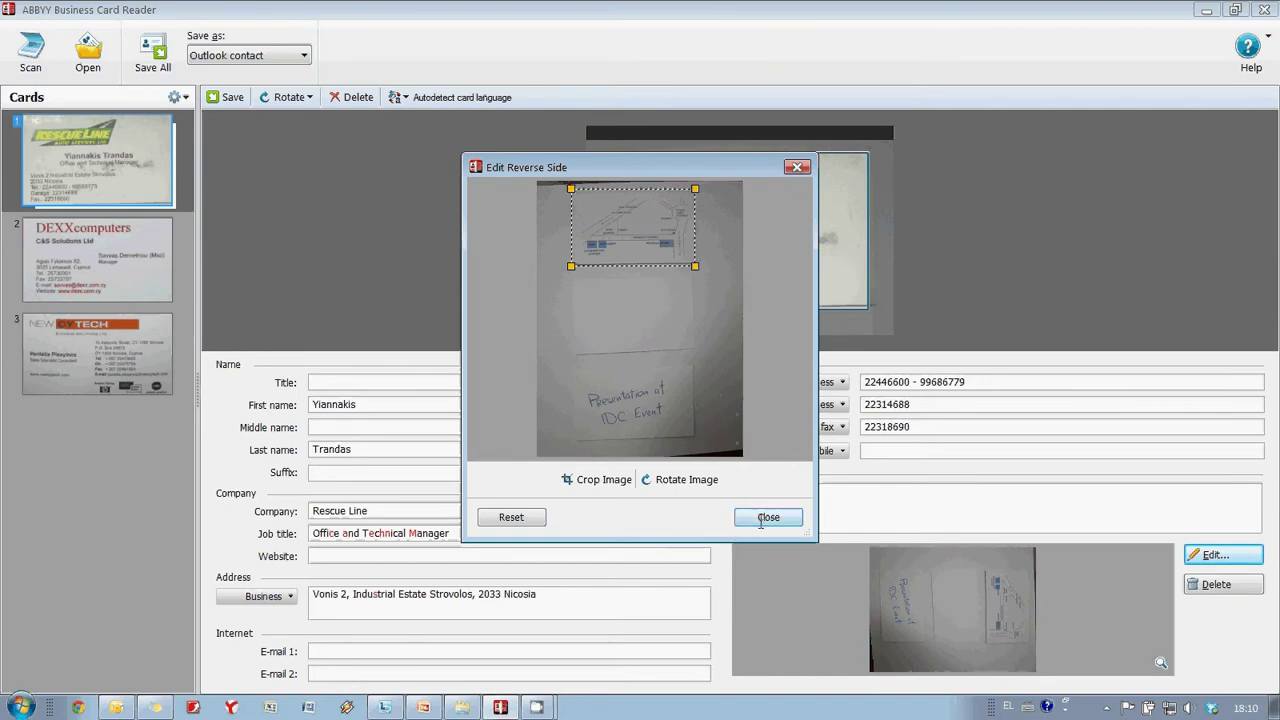
left_click(617, 483)
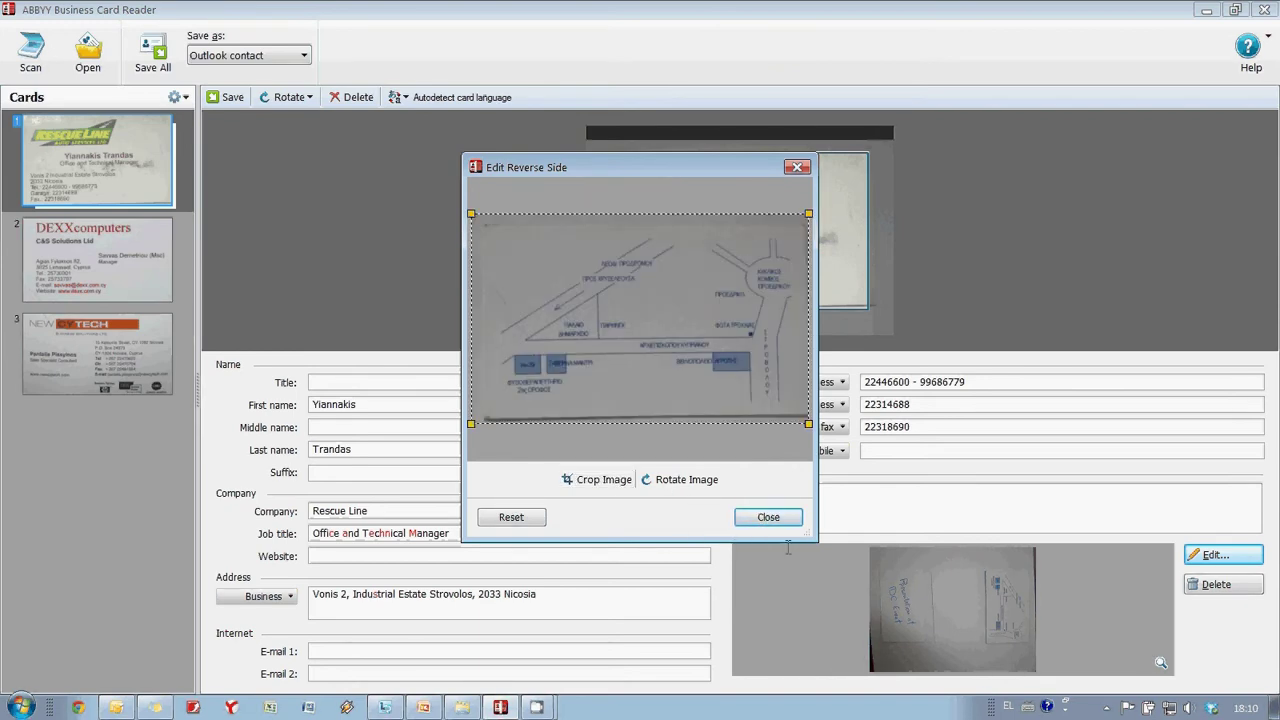
left_click(770, 517)
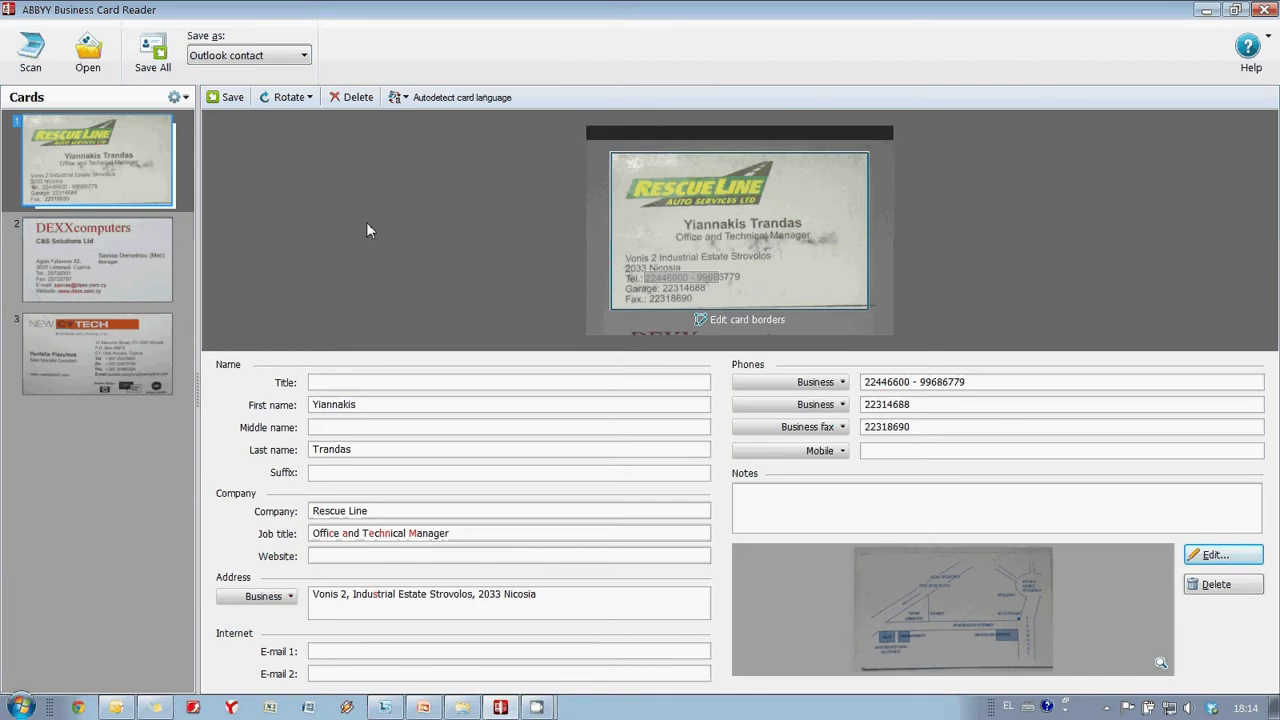
- On the DEXXcomputers card, move the contact's first and last names into their name fields, leaving only "Manager" as the job title
left_click(153, 255)
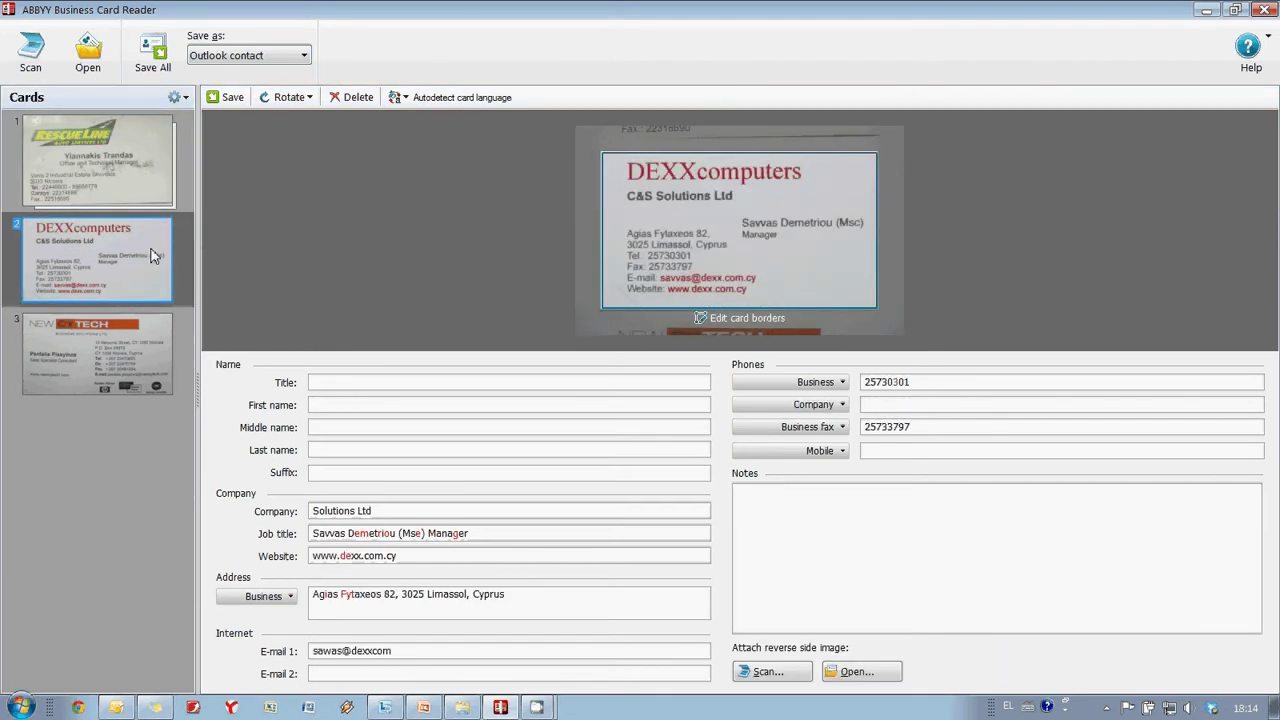
left_click_drag(396, 533, 312, 533)
key("ctrl+x")
left_click(330, 405)
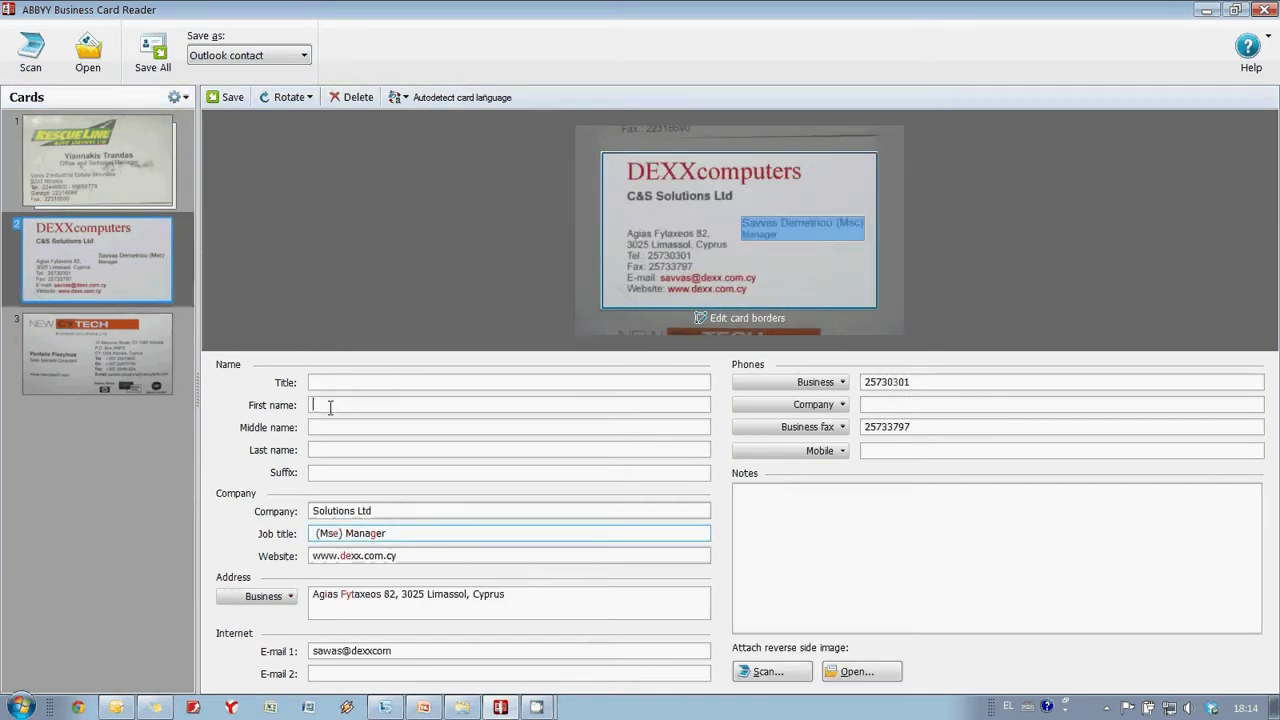
key("ctrl+v")
double_click(370, 404)
key("ctrl+x")
left_click(346, 449)
key("ctrl+v")
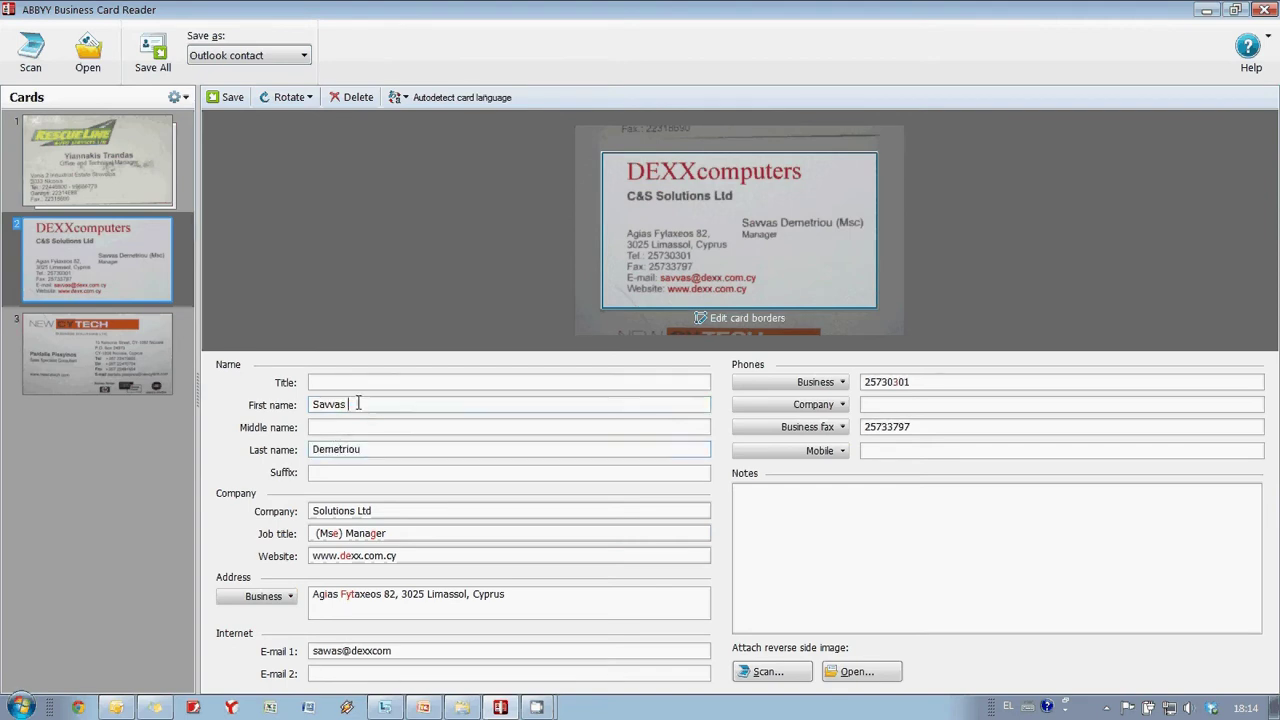
left_click_drag(346, 533, 310, 533)
key("BackSpace")
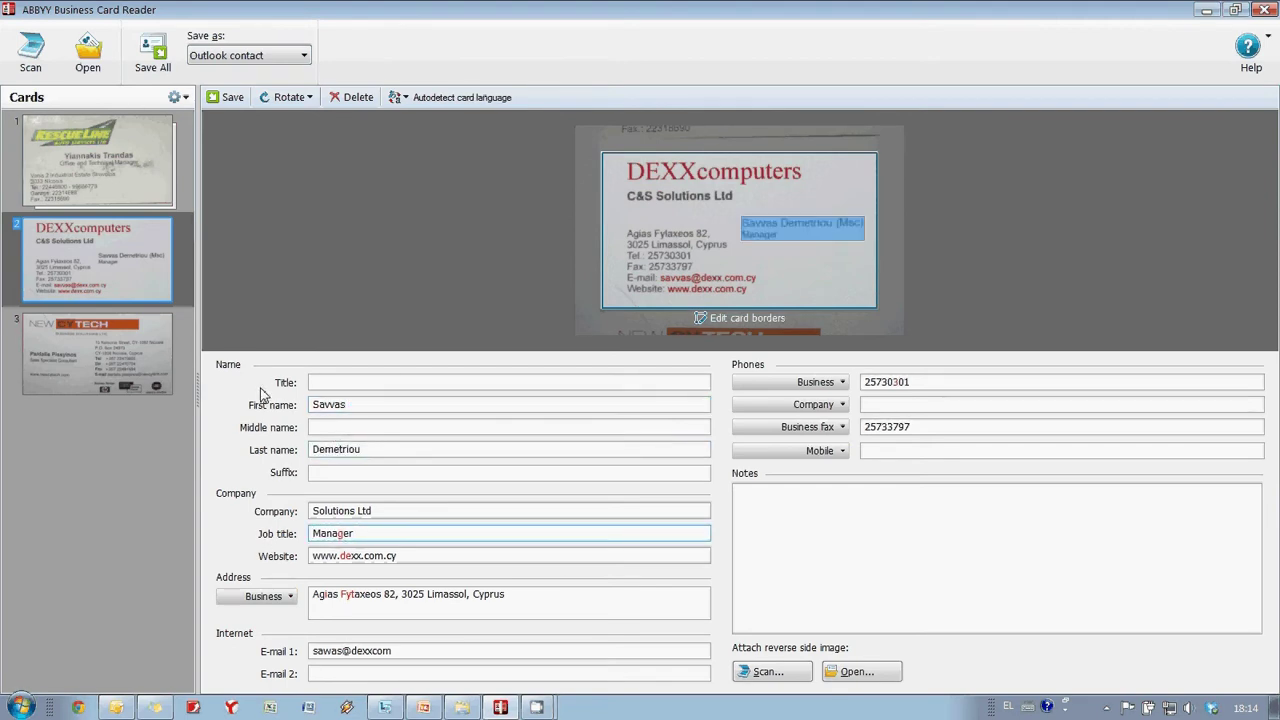
- Enter "Mse" as the contact's title on the DEXXcomputers card
left_click(318, 378)
key("ctrl+v")
left_click(318, 382)
key("BackSpace")
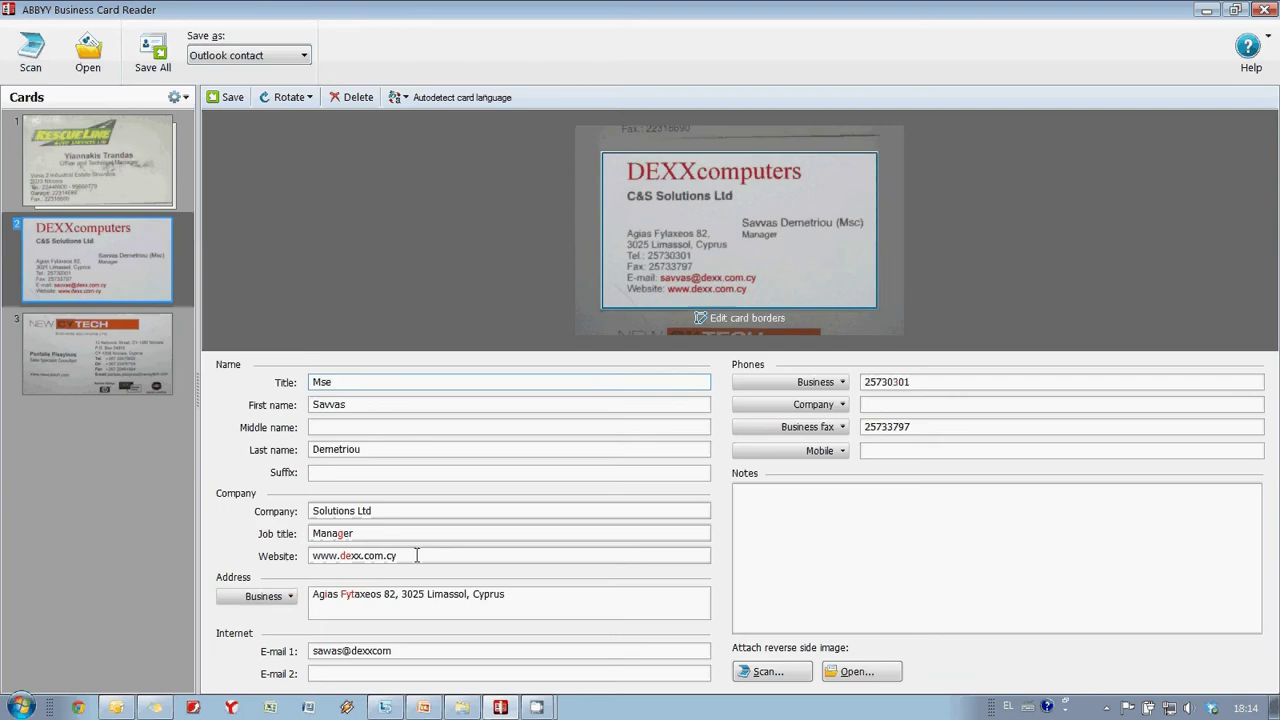
key("End")
key("BackSpace")
- Attach IMG_0063.JPG as the reverse side image of the DEXXcomputers card, rotated a quarter turn and cropped to the blank middle card
left_click(845, 670)
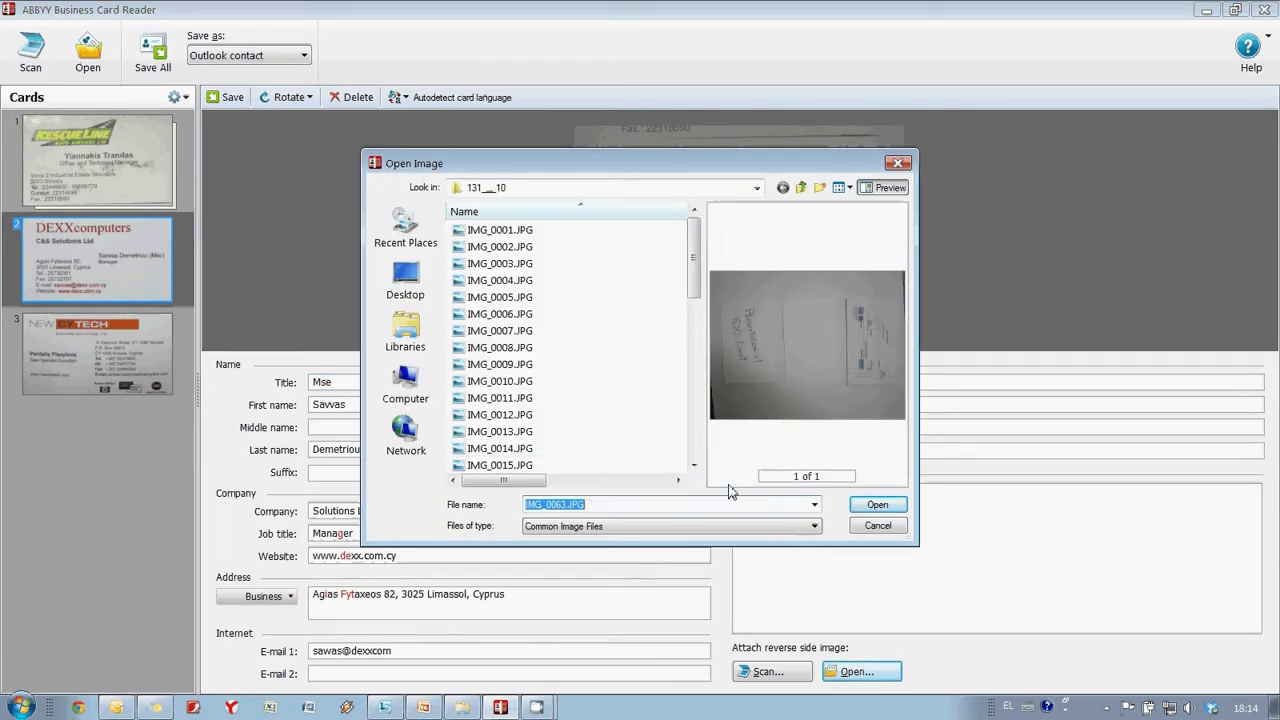
left_click(870, 508)
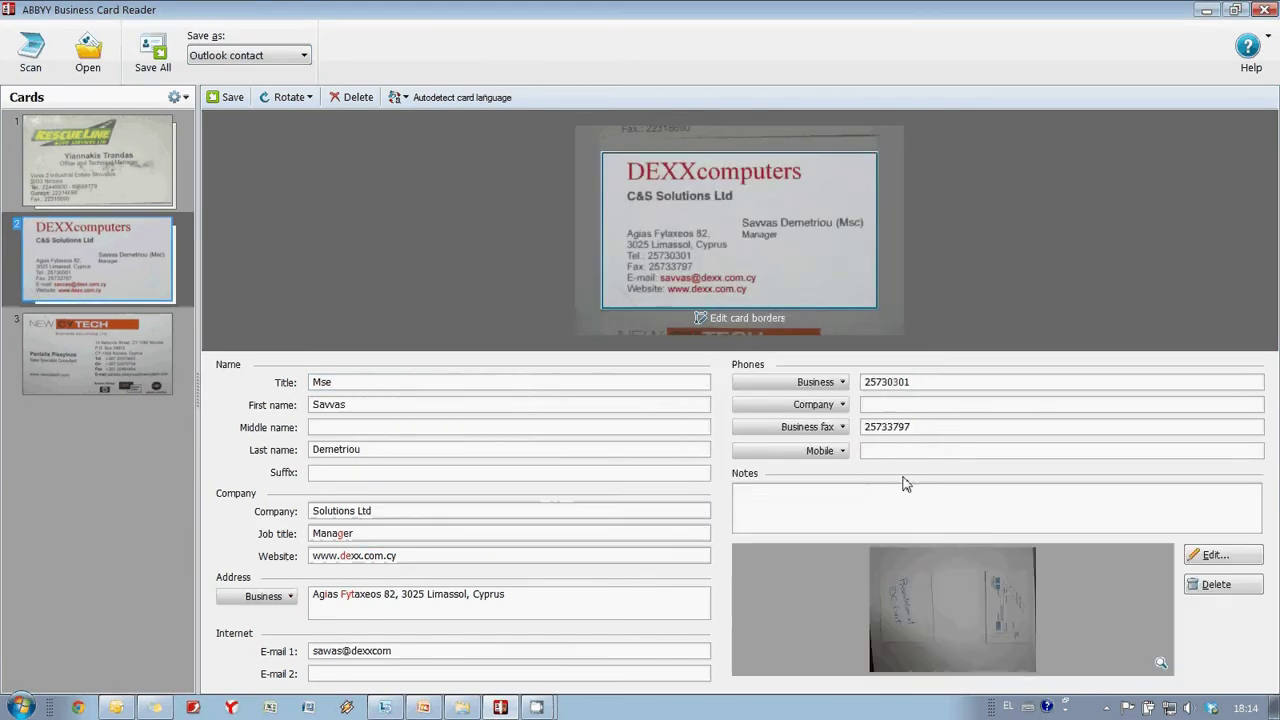
left_click(1220, 555)
left_click(648, 479)
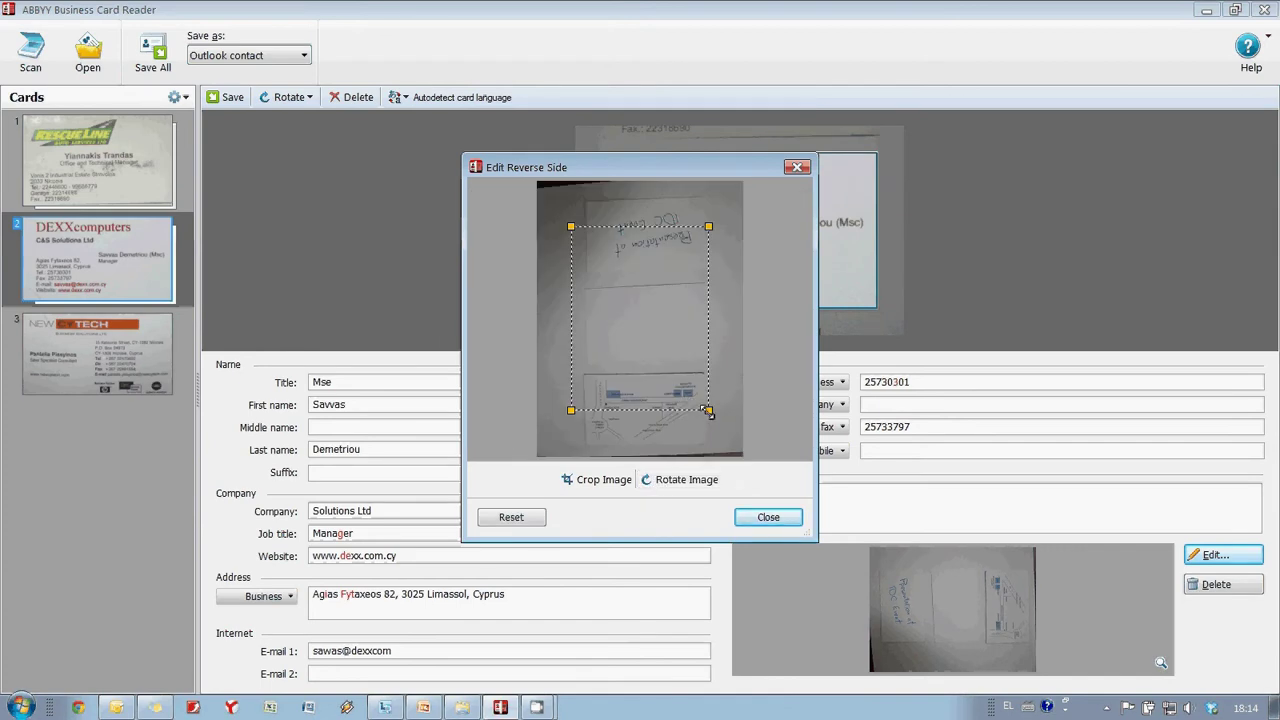
left_click_drag(705, 410, 715, 371)
left_click_drag(576, 228, 593, 301)
left_click(606, 482)
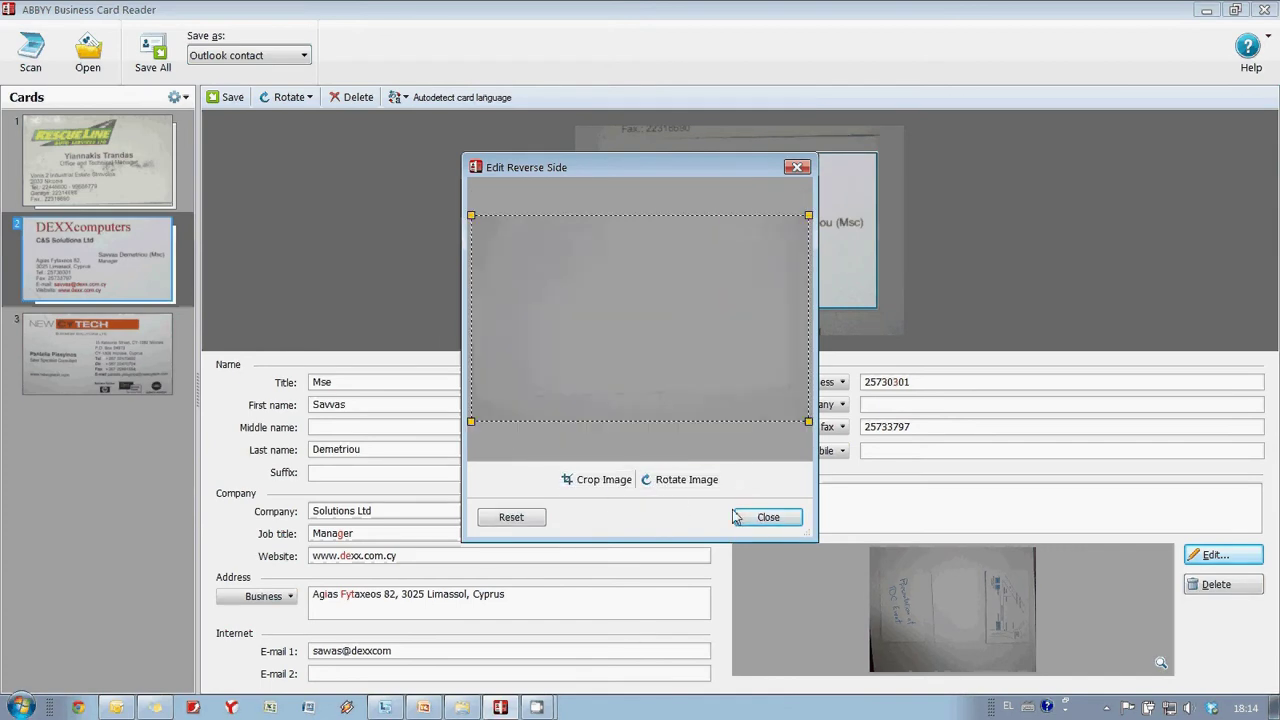
left_click(762, 517)
- On the New Cytech card, move the contact's full name from the job title to the first name, leaving "Sales Specialist Consultant"
left_click(160, 390)
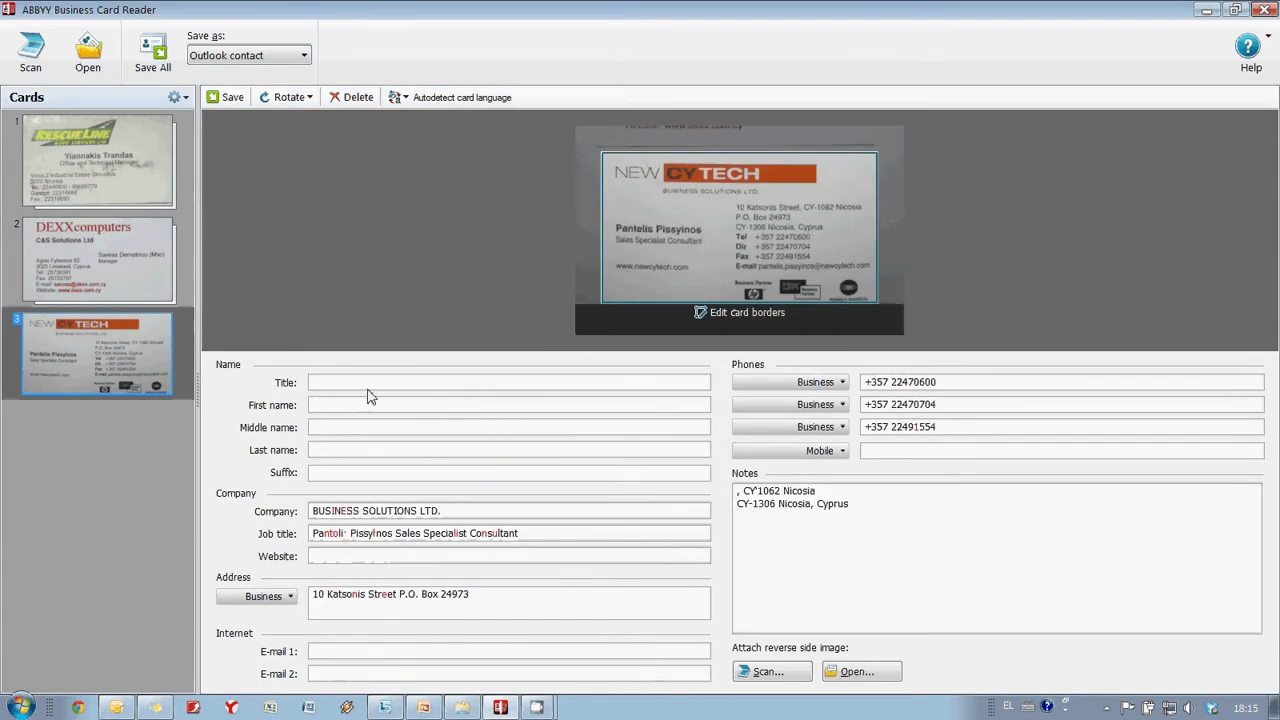
left_click(396, 533)
key("shift+Home")
key("Delete")
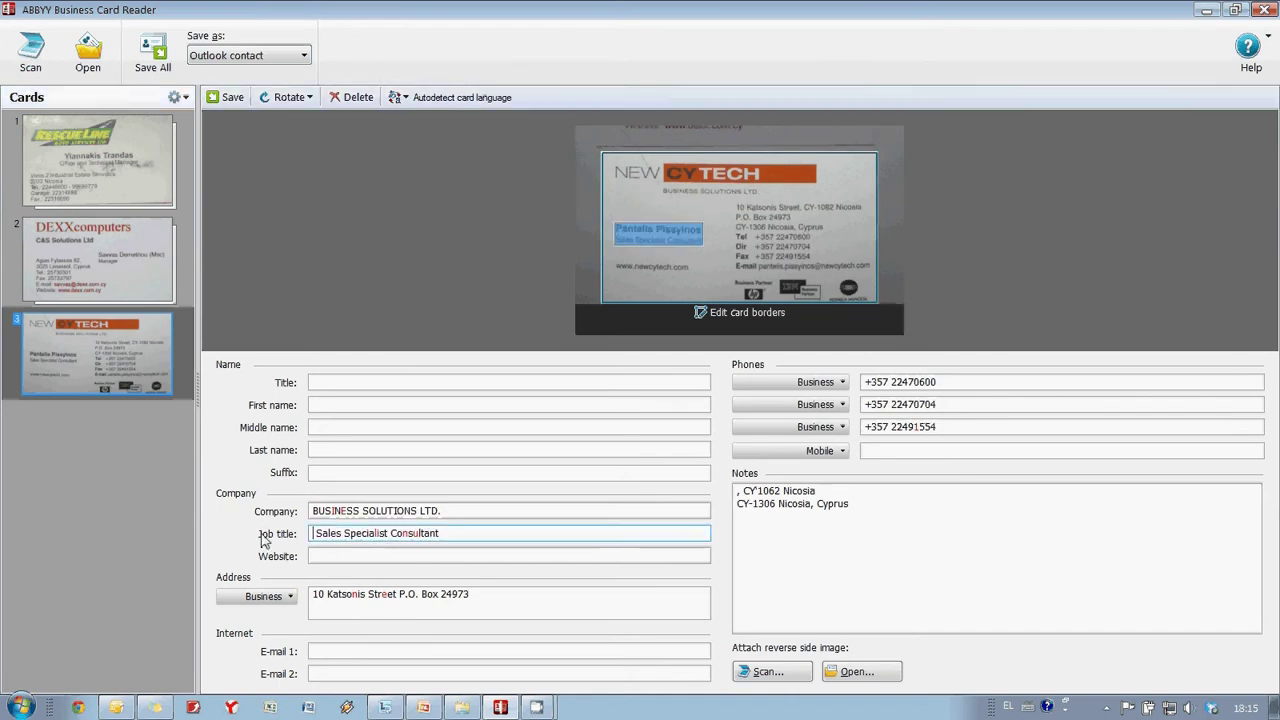
left_click(320, 405)
key("ctrl+v")
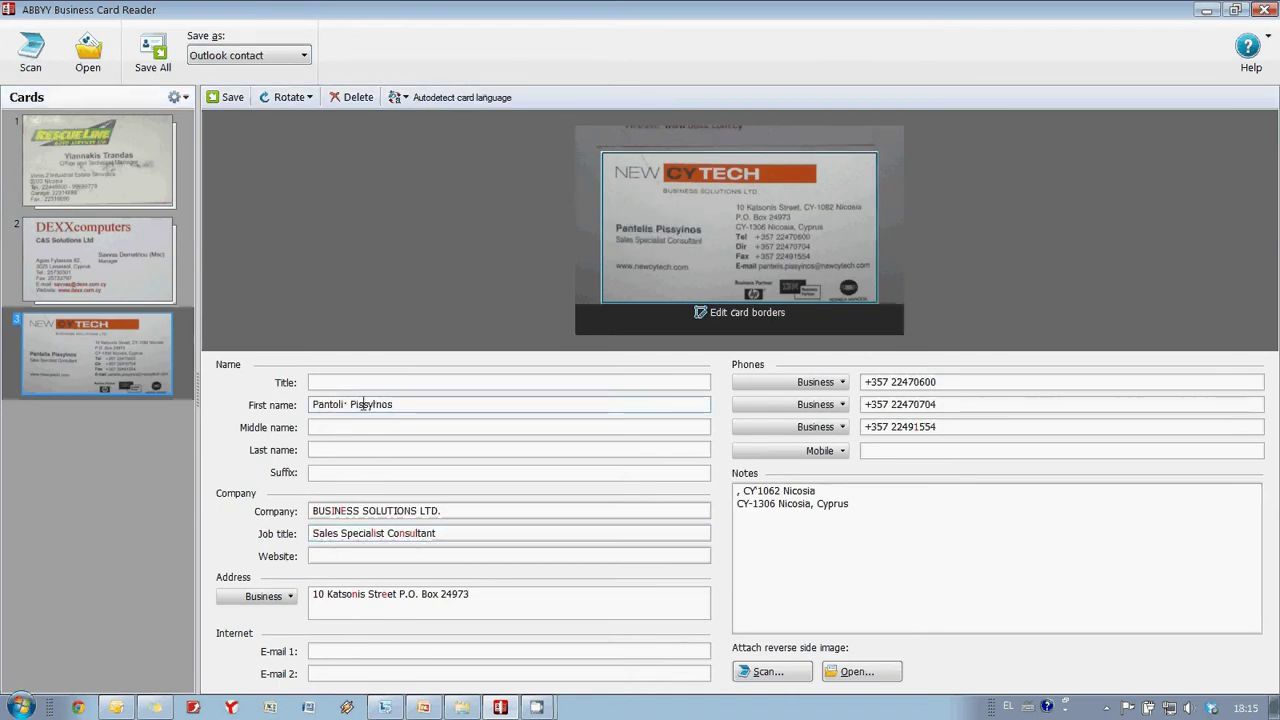
- Move the contact's surname from the first name field to the last name field
double_click(383, 404)
key("ctrl+x")
key("Tab")
key("Tab")
key("ctrl+v")
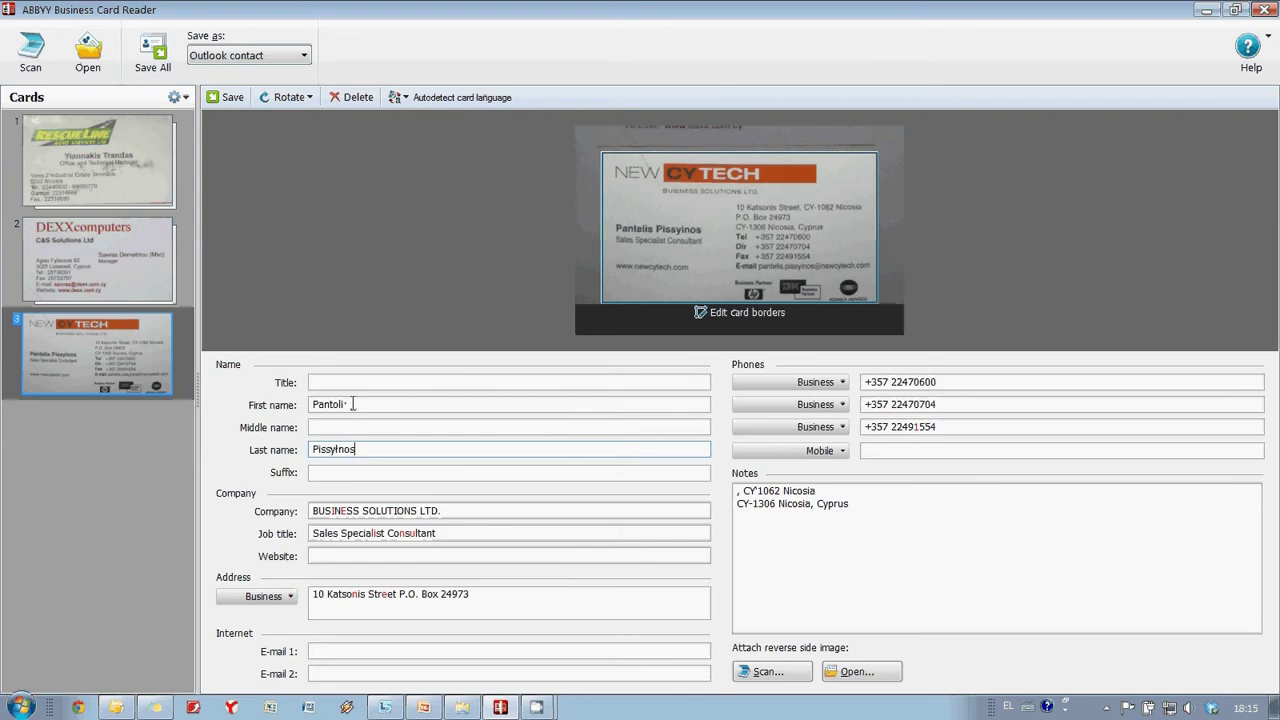
- Correct the misrecognized ending of the contact's first name to match the card image
left_click(352, 404)
key("BackSpace")
key("BackSpace")
key("BackSpace")
key("BackSpace")
type("elis")
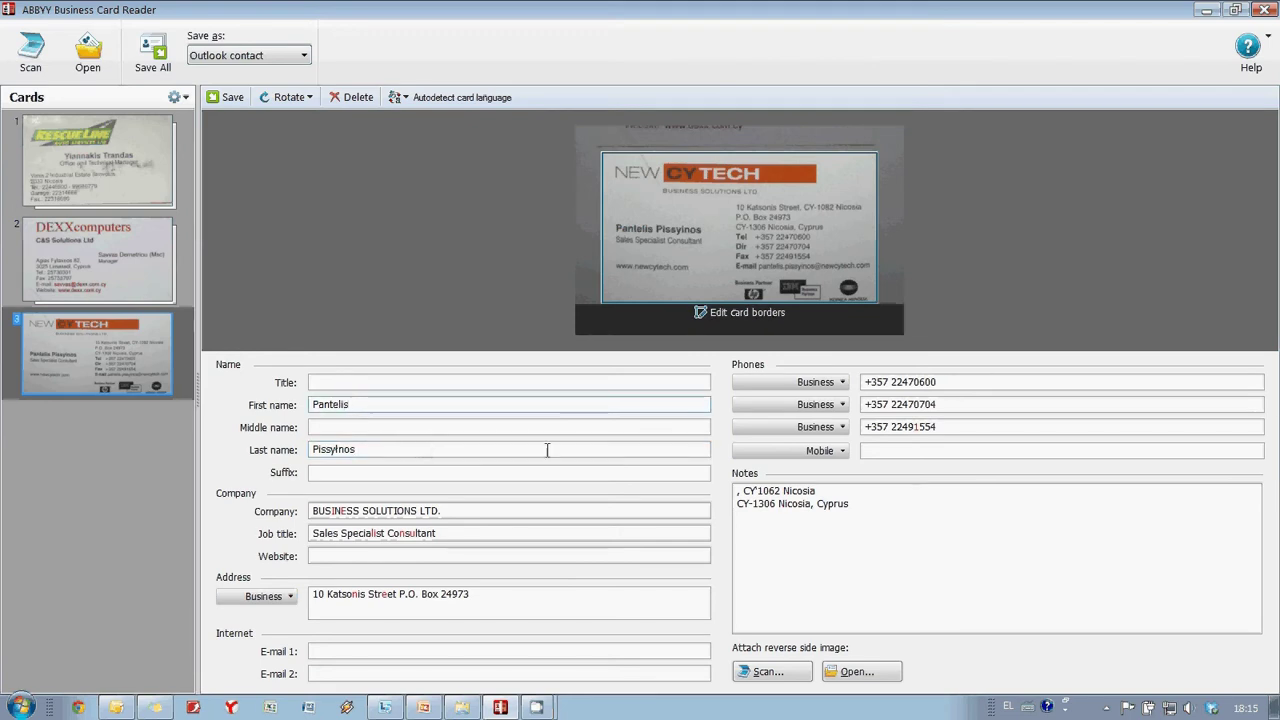
- Move the address lines from the notes to the end of the business address on the New Cytech card
left_click(872, 515)
key("ctrl+a")
key("ctrl+x")
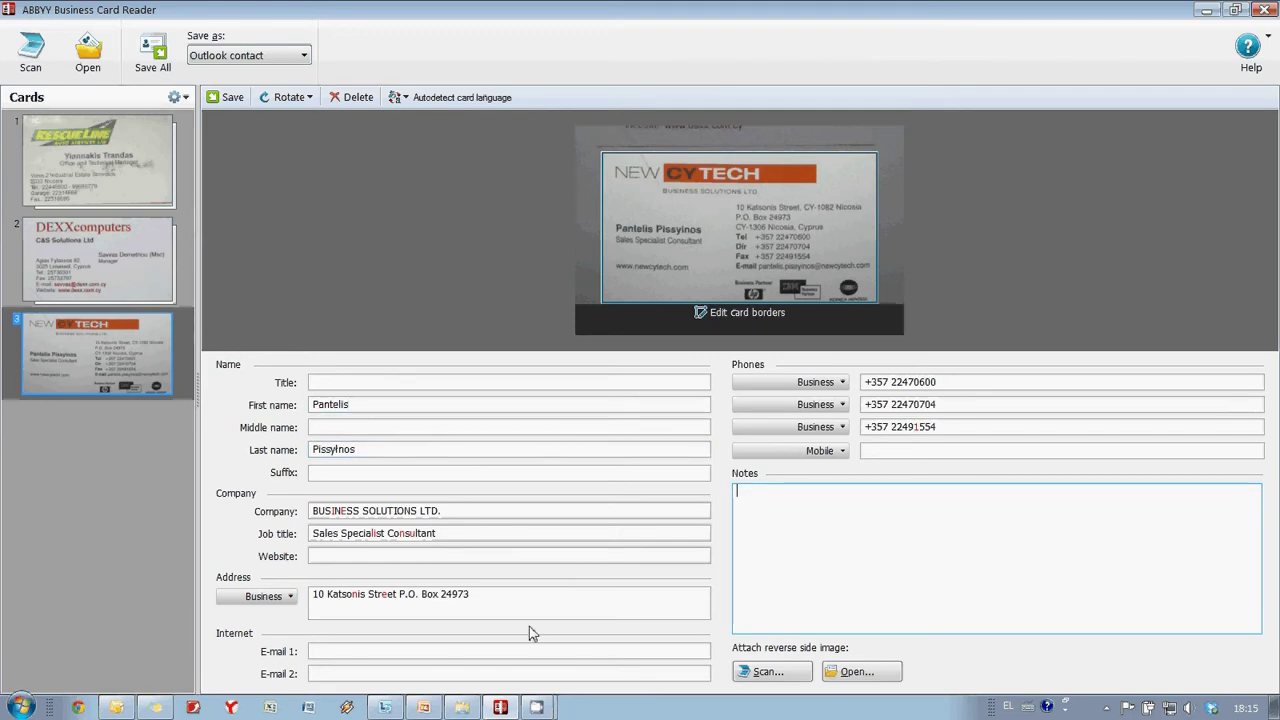
left_click(494, 601)
key("ctrl+v")
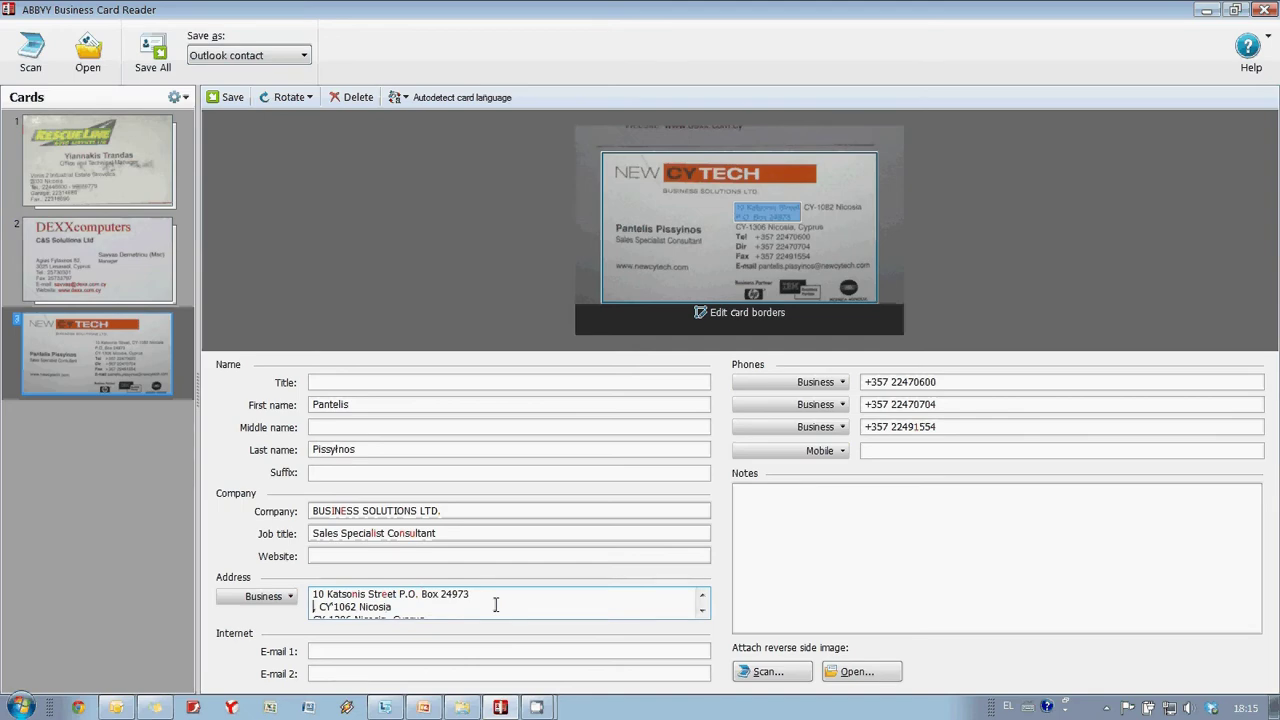
- Join the moved postal code line to the street line of the business address and correct the postal code's format
key("BackSpace")
type(", CY 1062 Nicosia")
left_click(488, 594)
key("BackSpace")
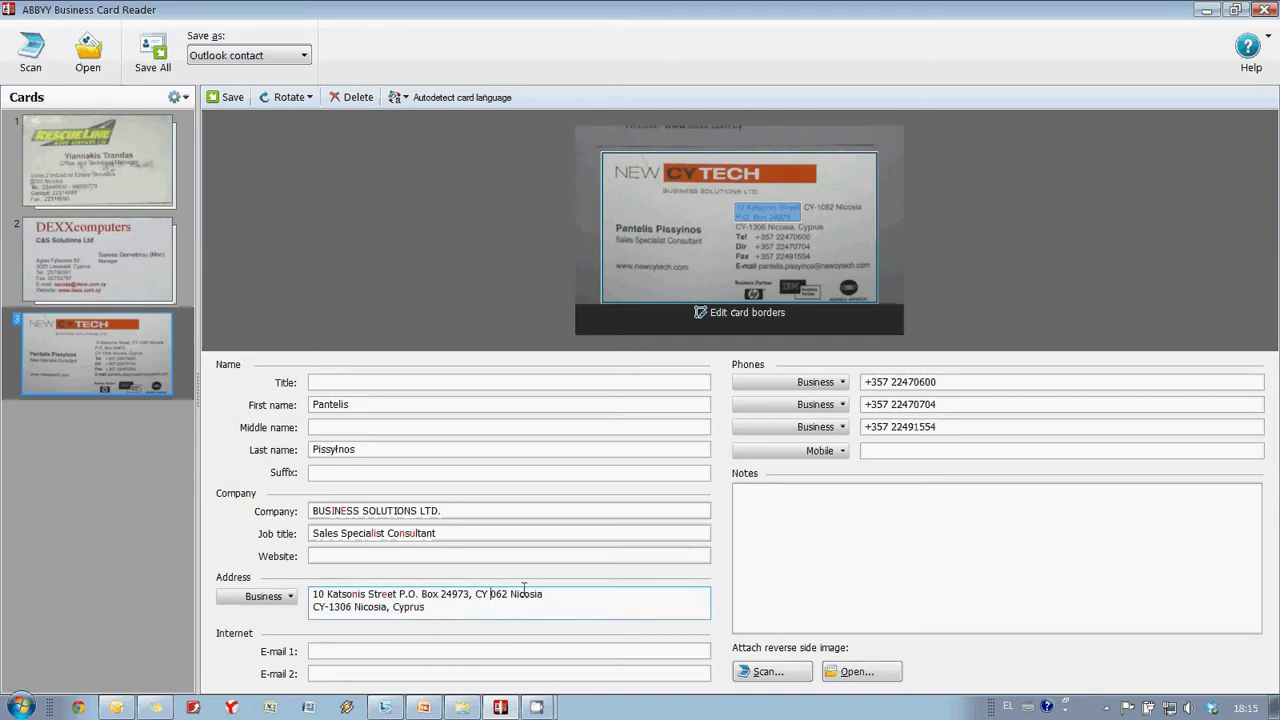
type("1")
- Attach IMG_0063.JPG as the New Cytech card's reverse side image, rotated upright and cropped to the handwritten "Presentation at IDC Event" card
left_click(857, 671)
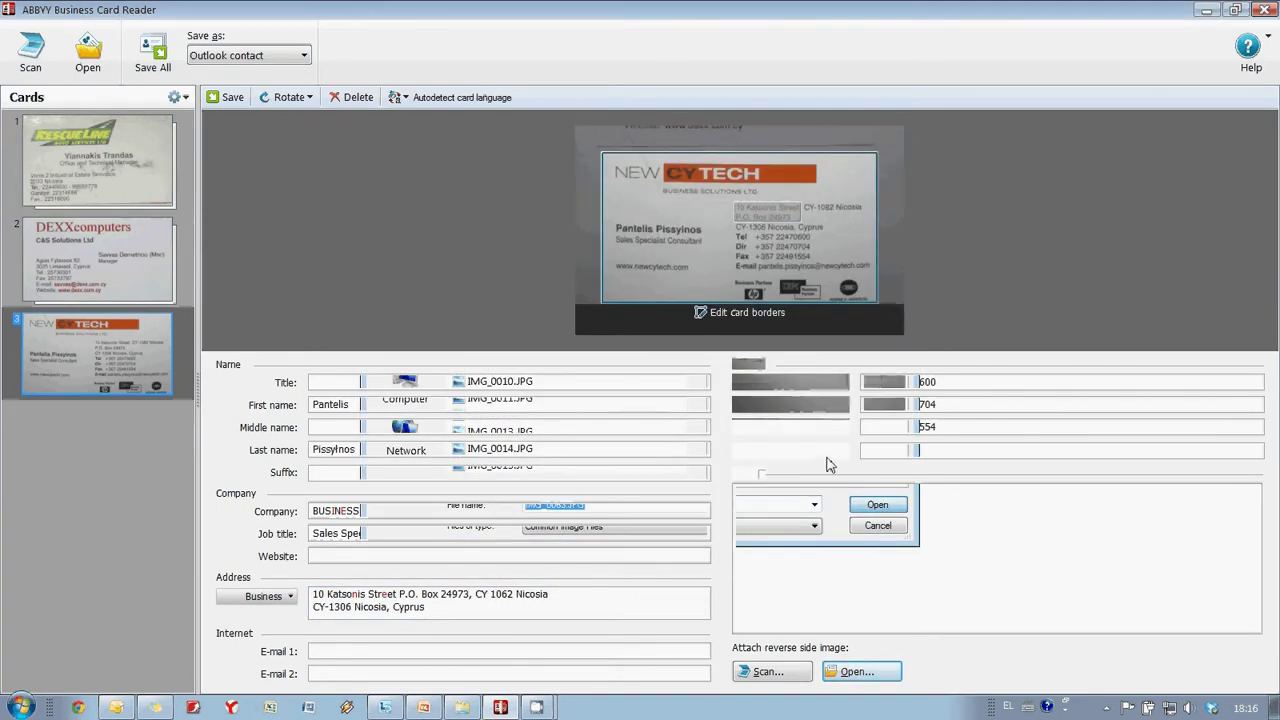
left_click(1209, 556)
left_click(676, 482)
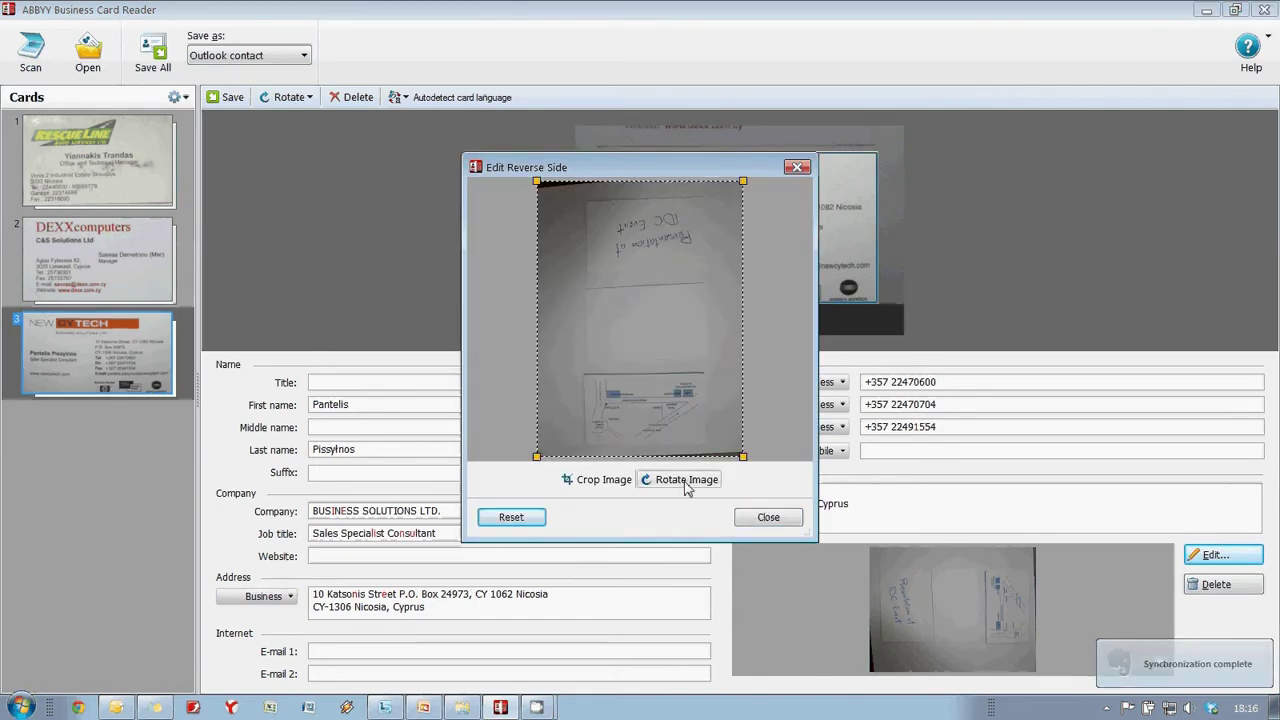
left_click(686, 481)
left_click_drag(694, 352, 577, 430)
left_click_drag(694, 352, 694, 363)
left_click(598, 479)
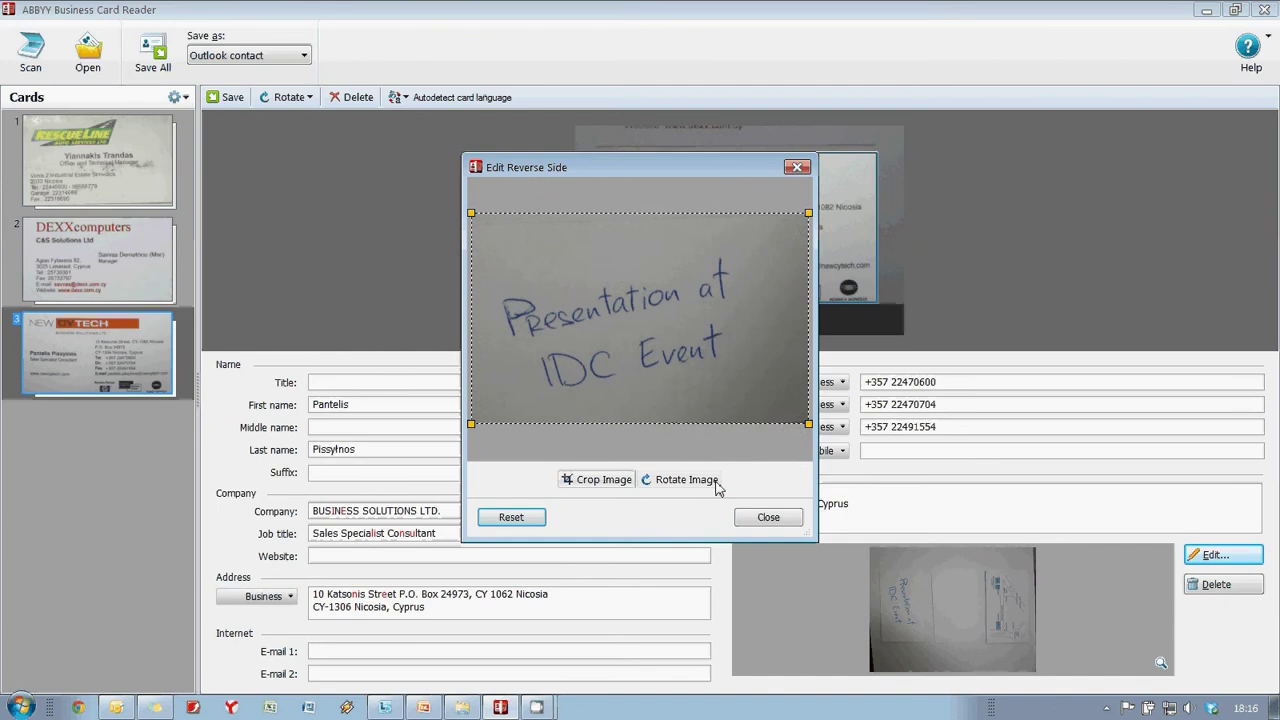
left_click(770, 521)
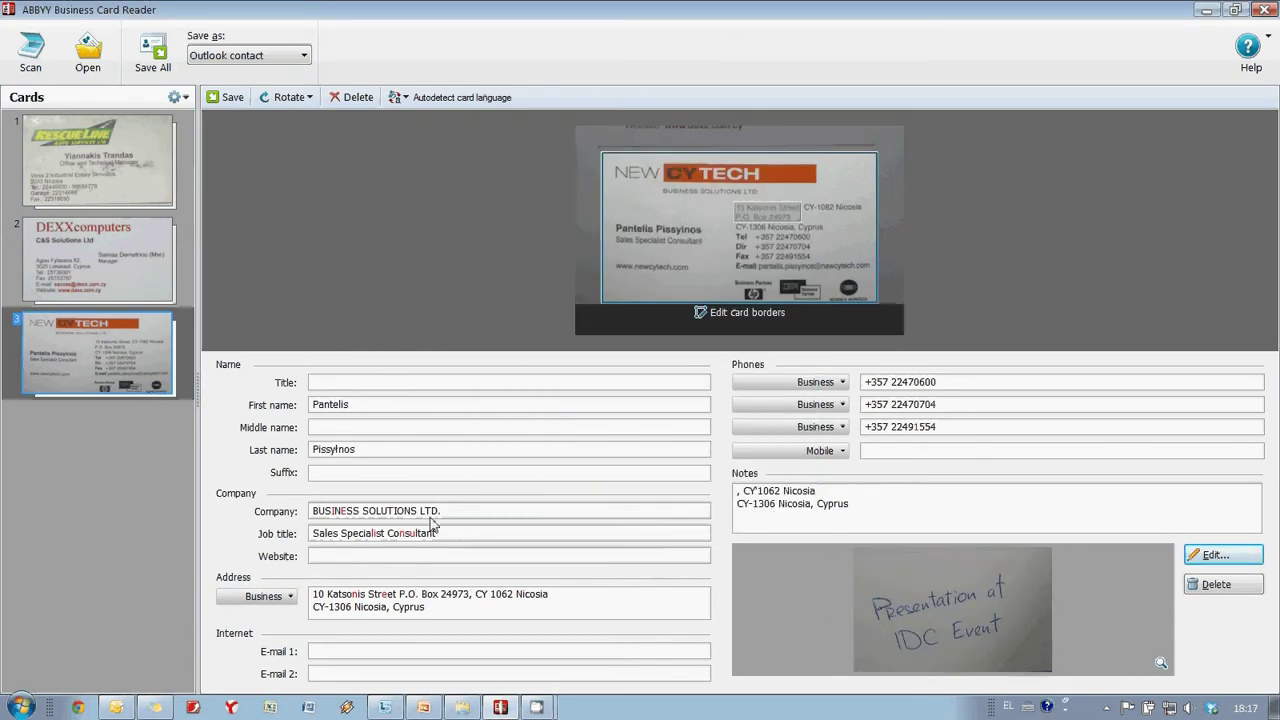
- Save all three cards as Outlook contacts in the mailbox's Contacts folder
left_click(95, 203)
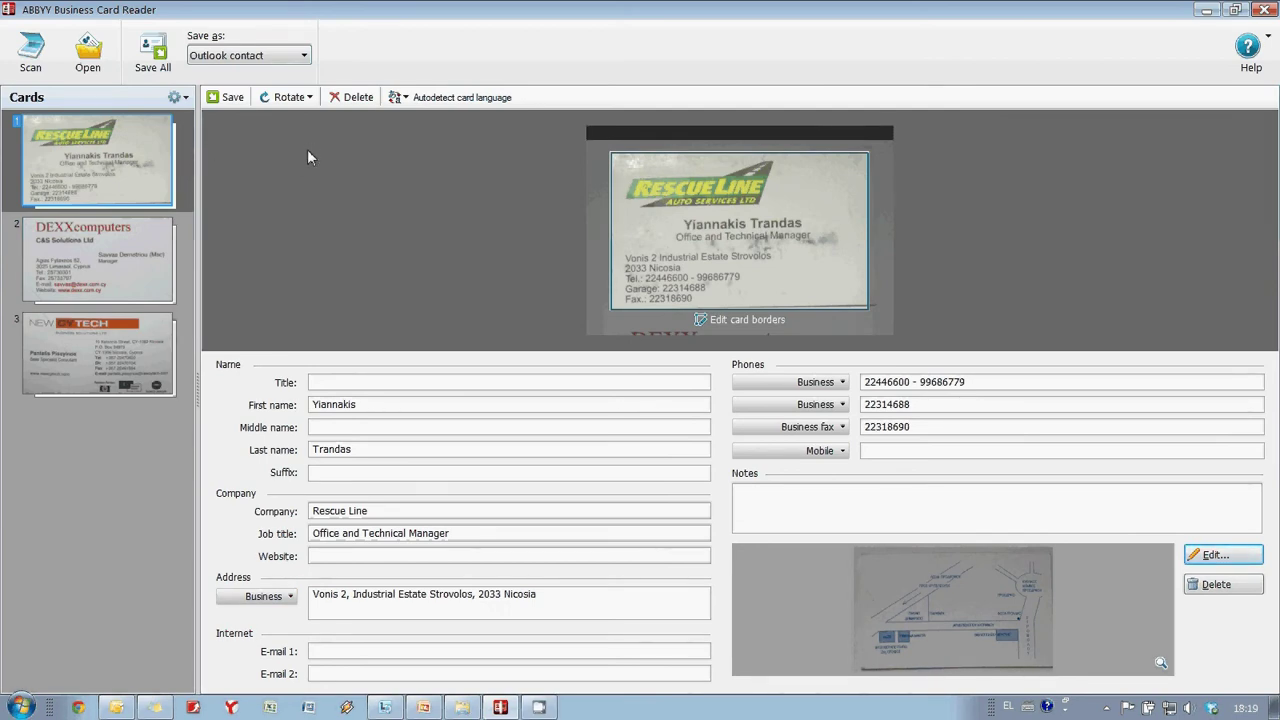
left_click(296, 57)
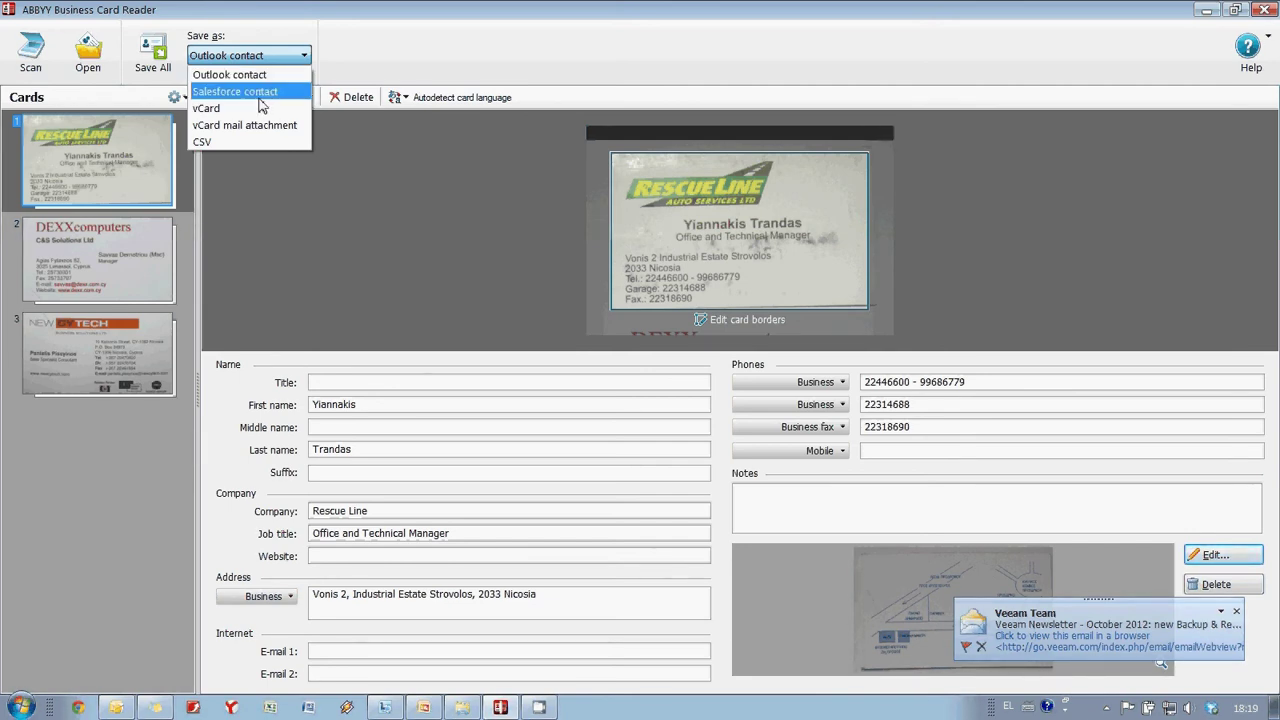
left_click(259, 78)
left_click(153, 55)
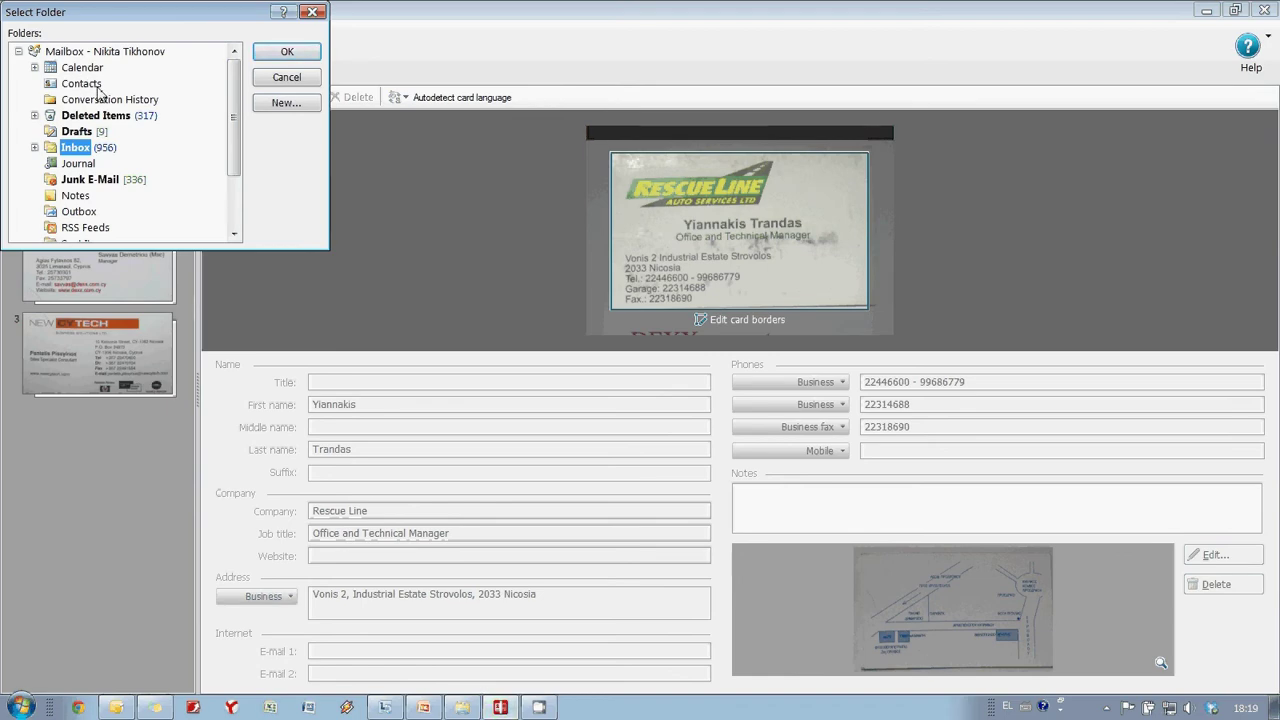
left_click(88, 84)
left_click(292, 55)
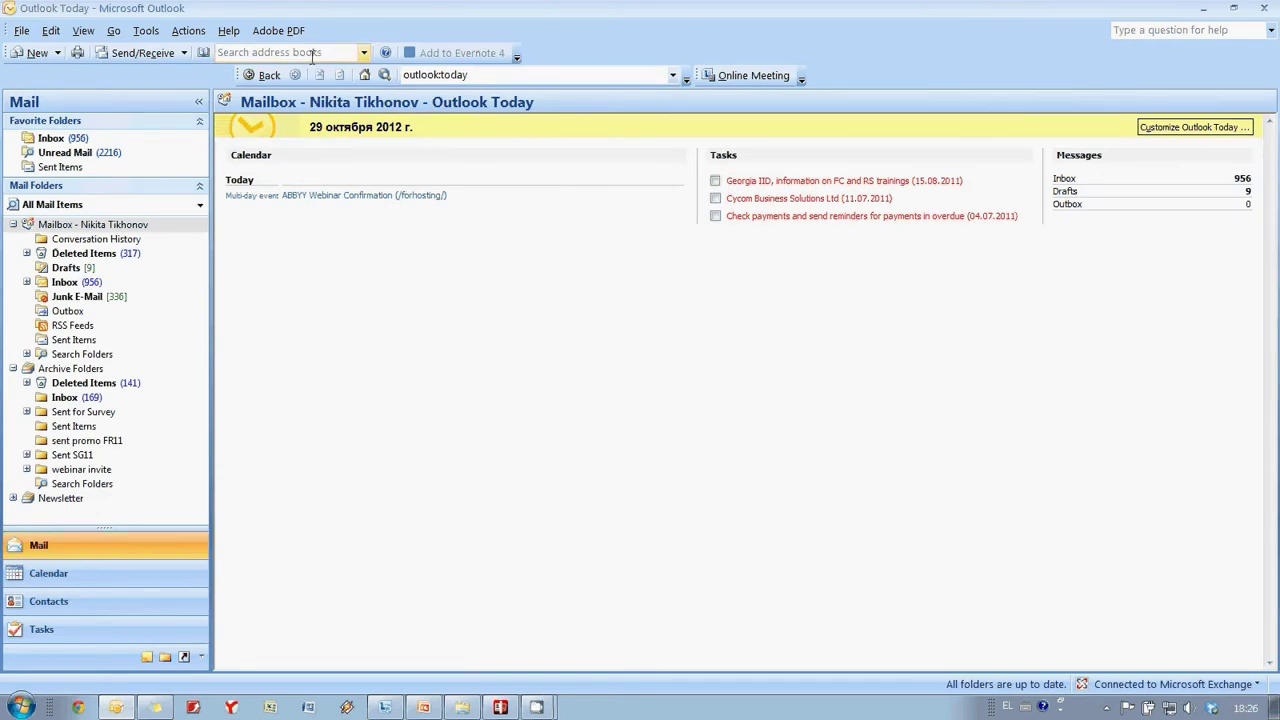
- In Microsoft Outlook, find and open the Rescue Line contact by first name and view both card images in its notes
left_click(312, 55)
type("Yiannakis")
key("Return")
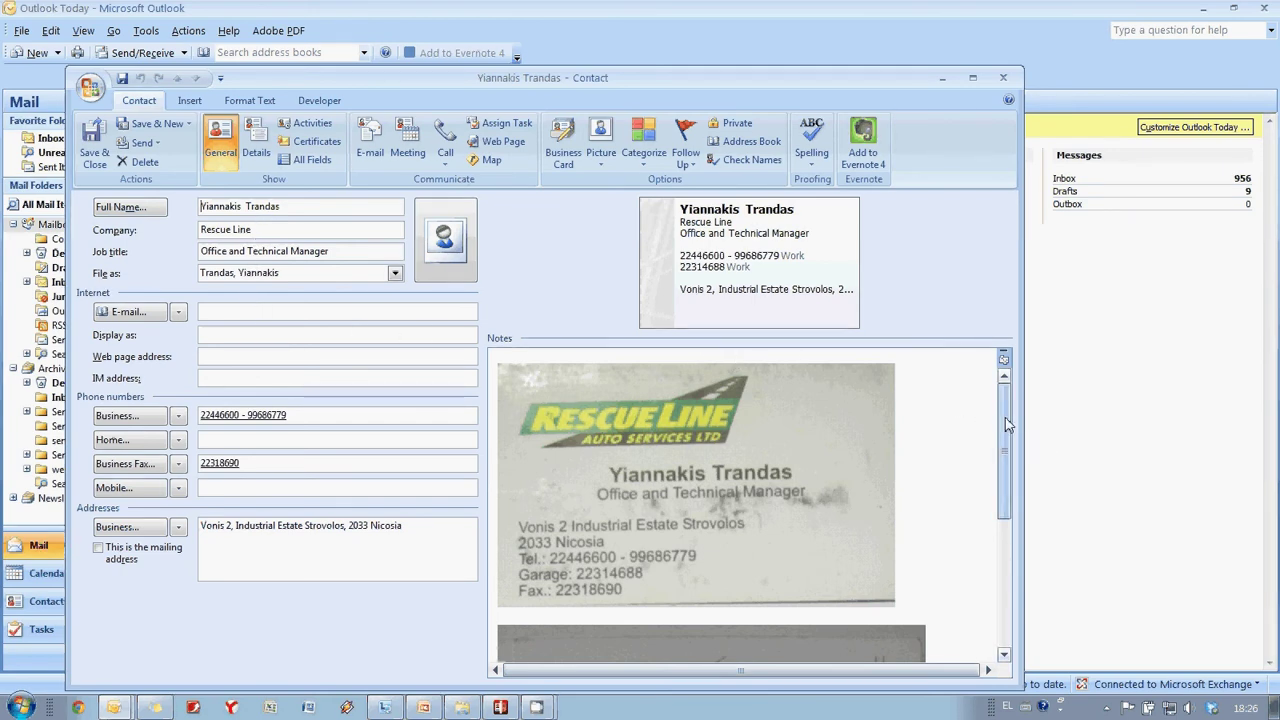
left_click_drag(1007, 426, 1007, 516)
key("alt")
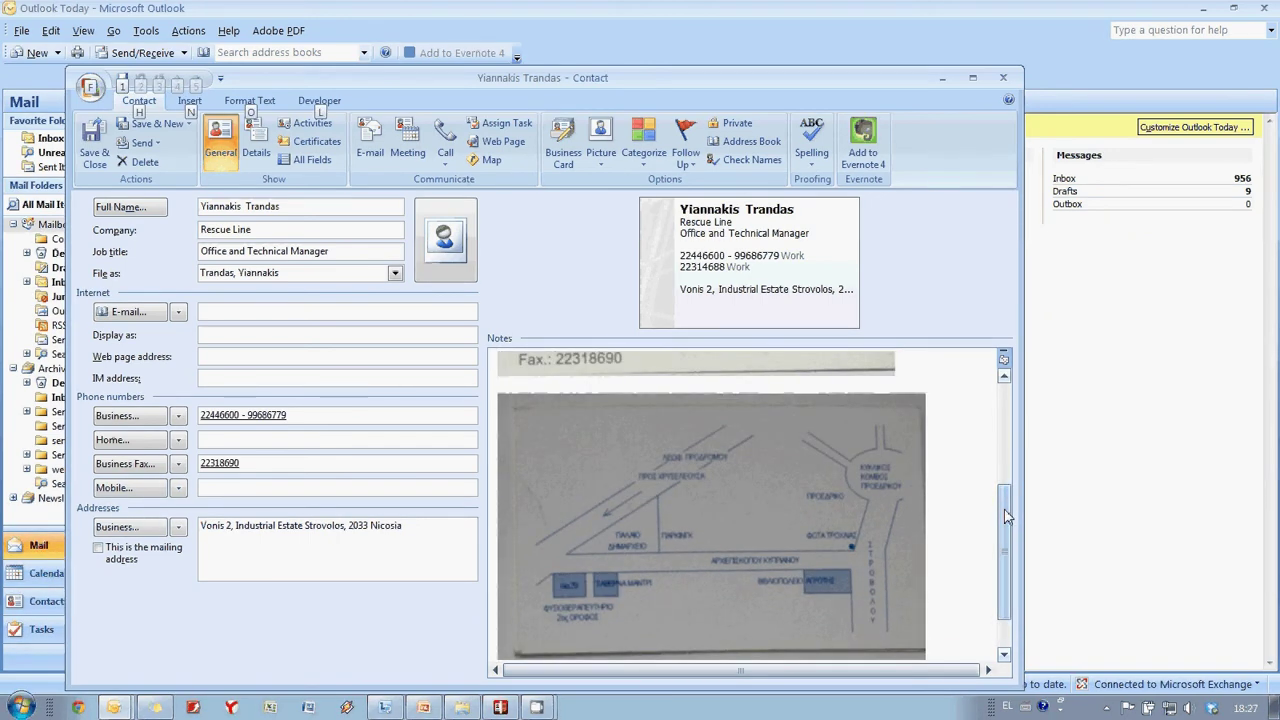